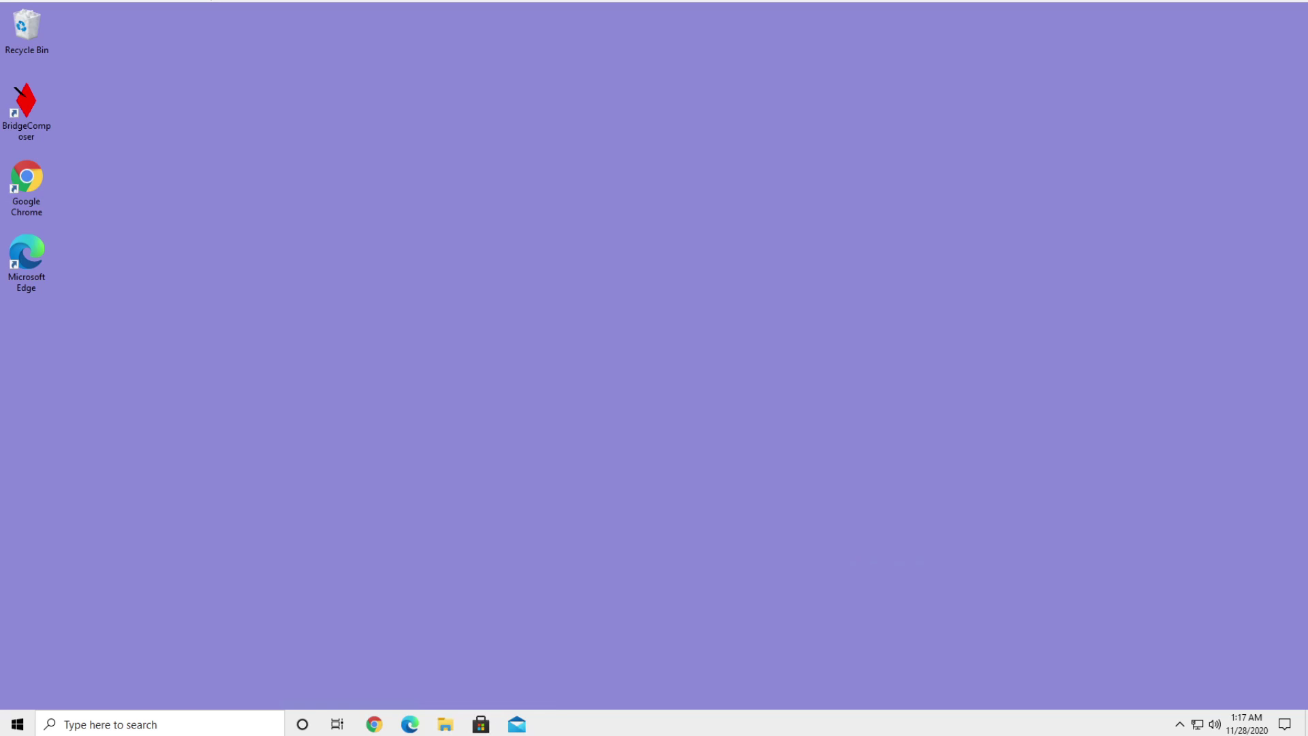
Launch BridgeComposer and open the Jacoby document from the Documents folder.
key(super)
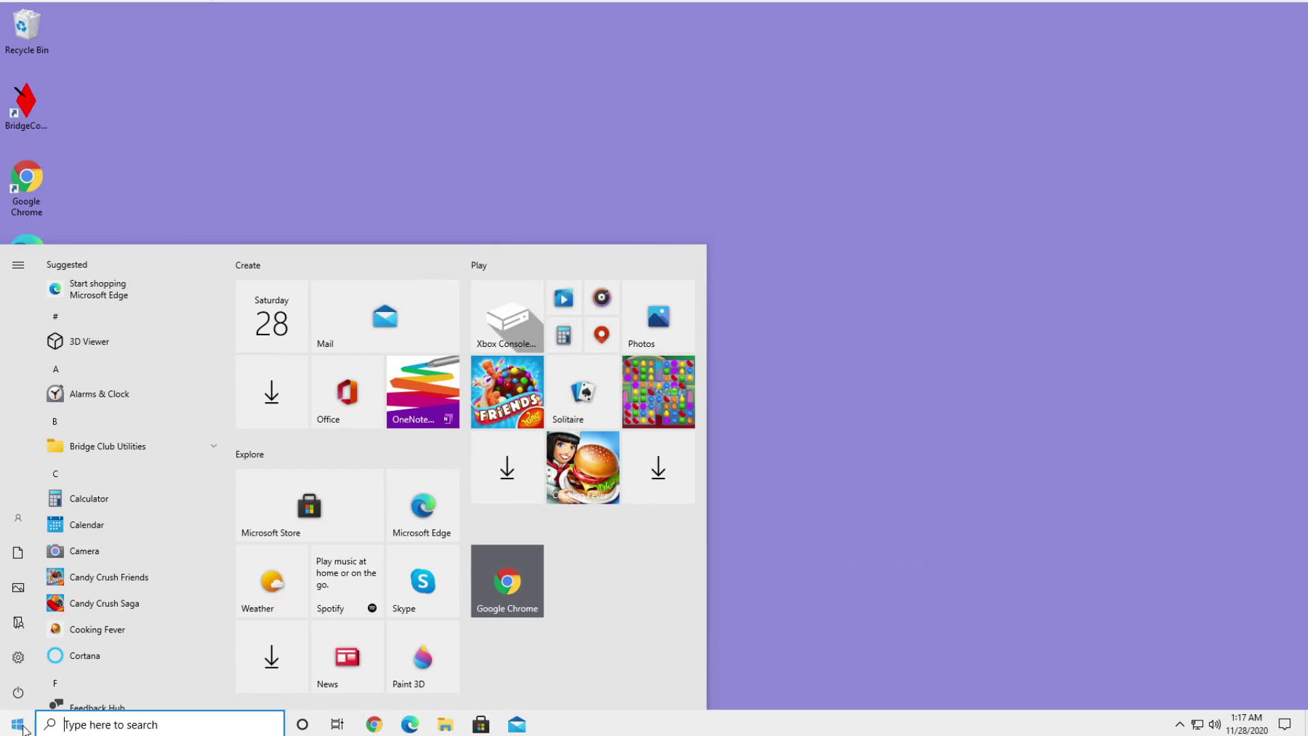
click(106, 451)
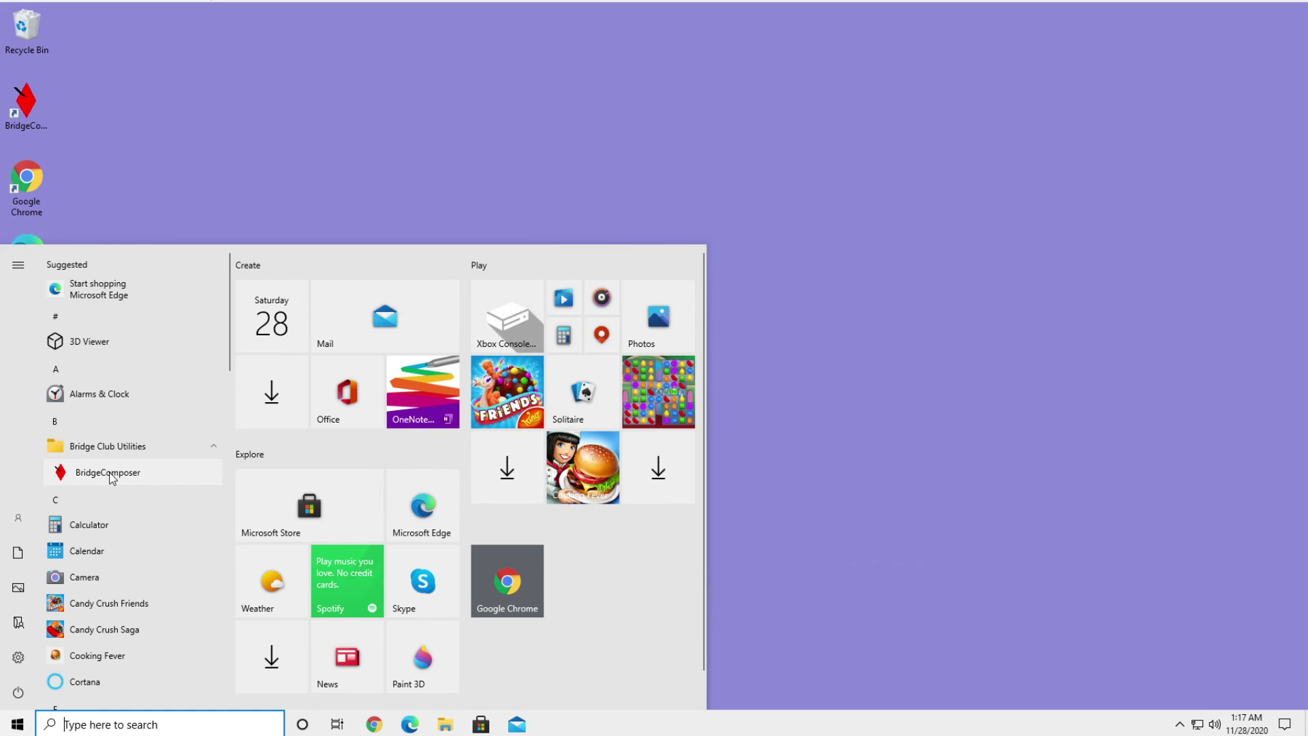
click(109, 473)
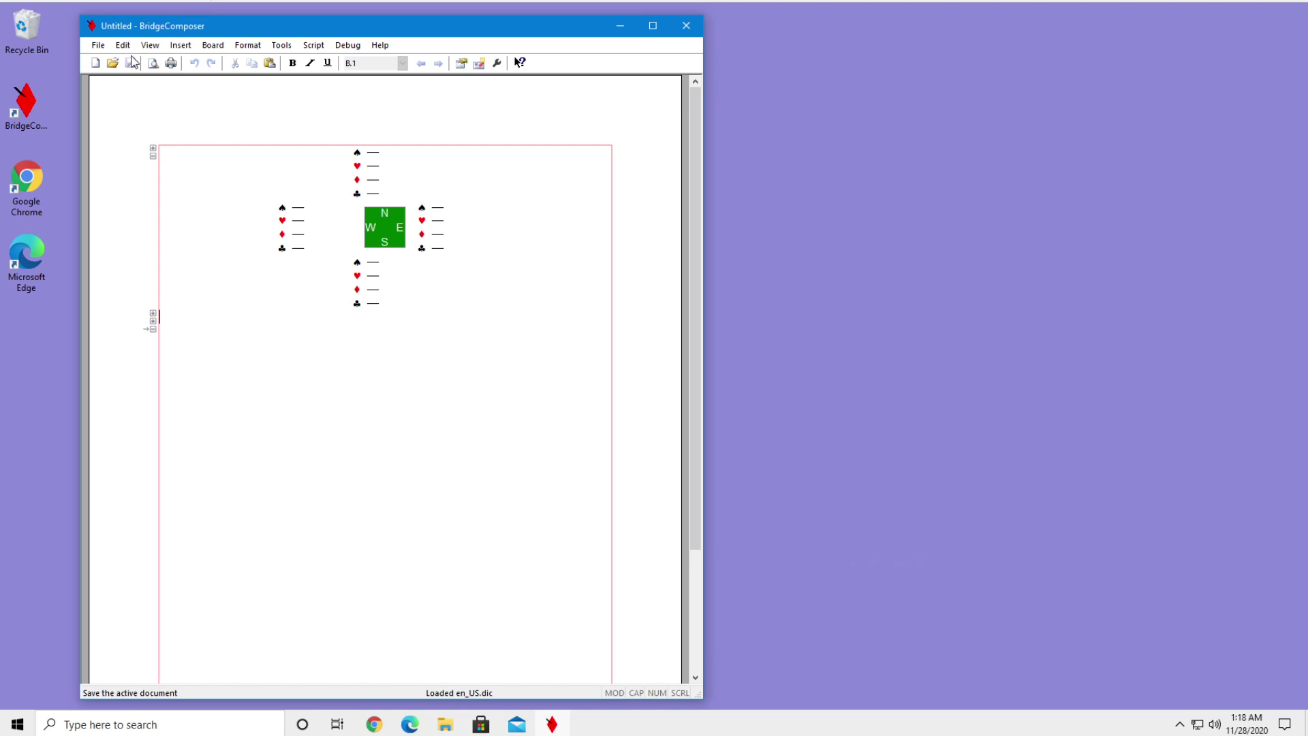
click(98, 48)
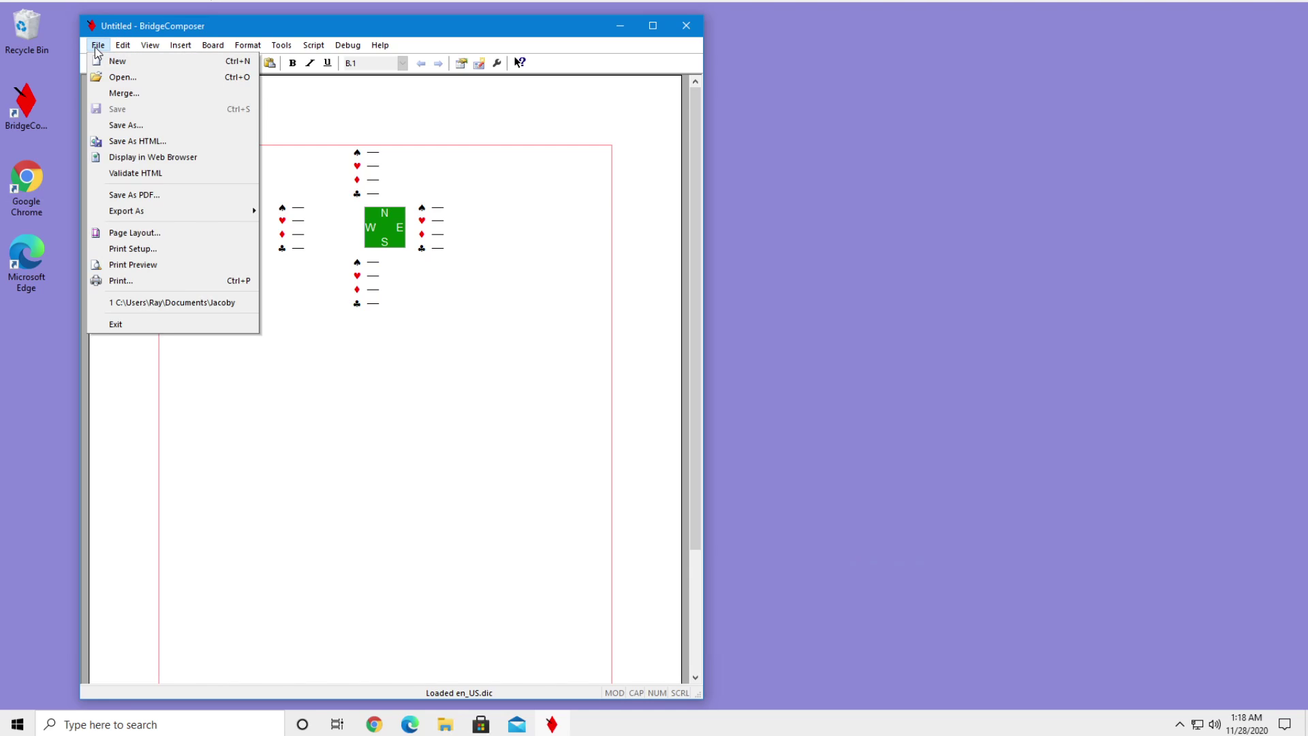
click(126, 75)
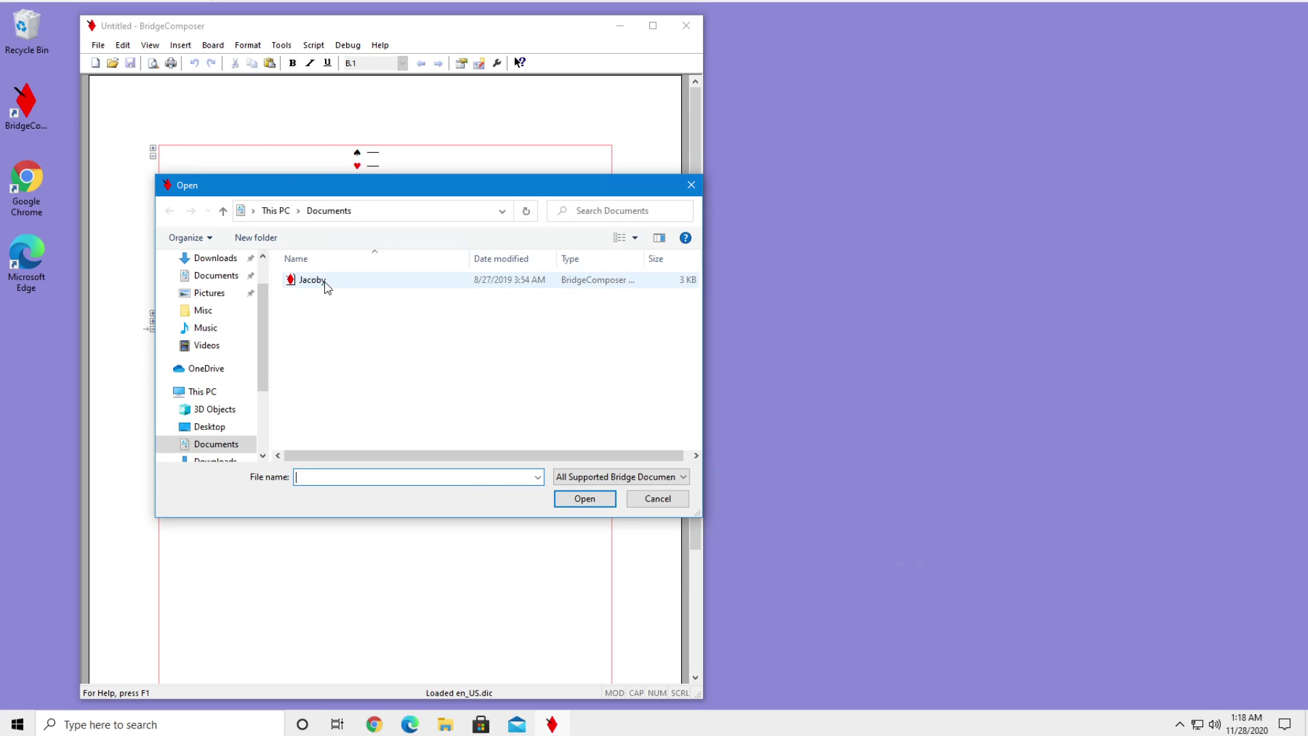
click(321, 280)
double_click(321, 279)
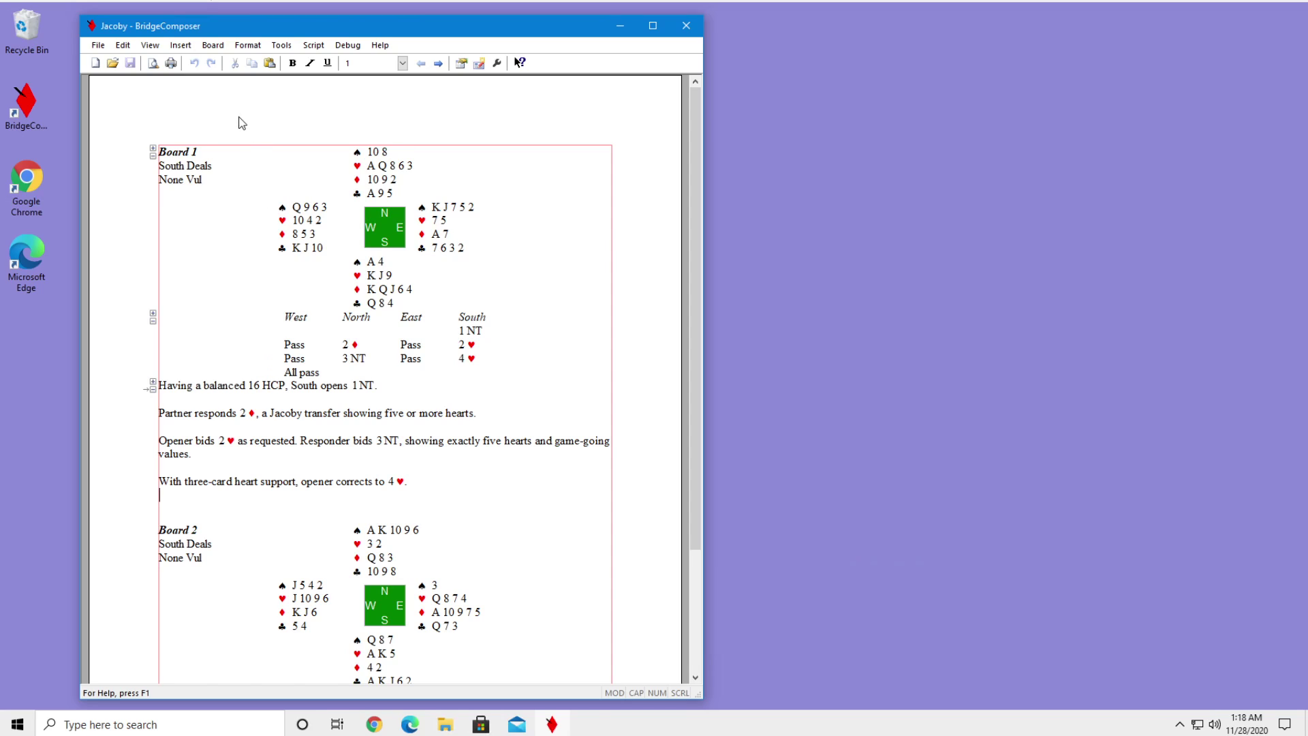
Run the double dummy analysis on Board 1 and accept it so it is added to the board.
click(212, 45)
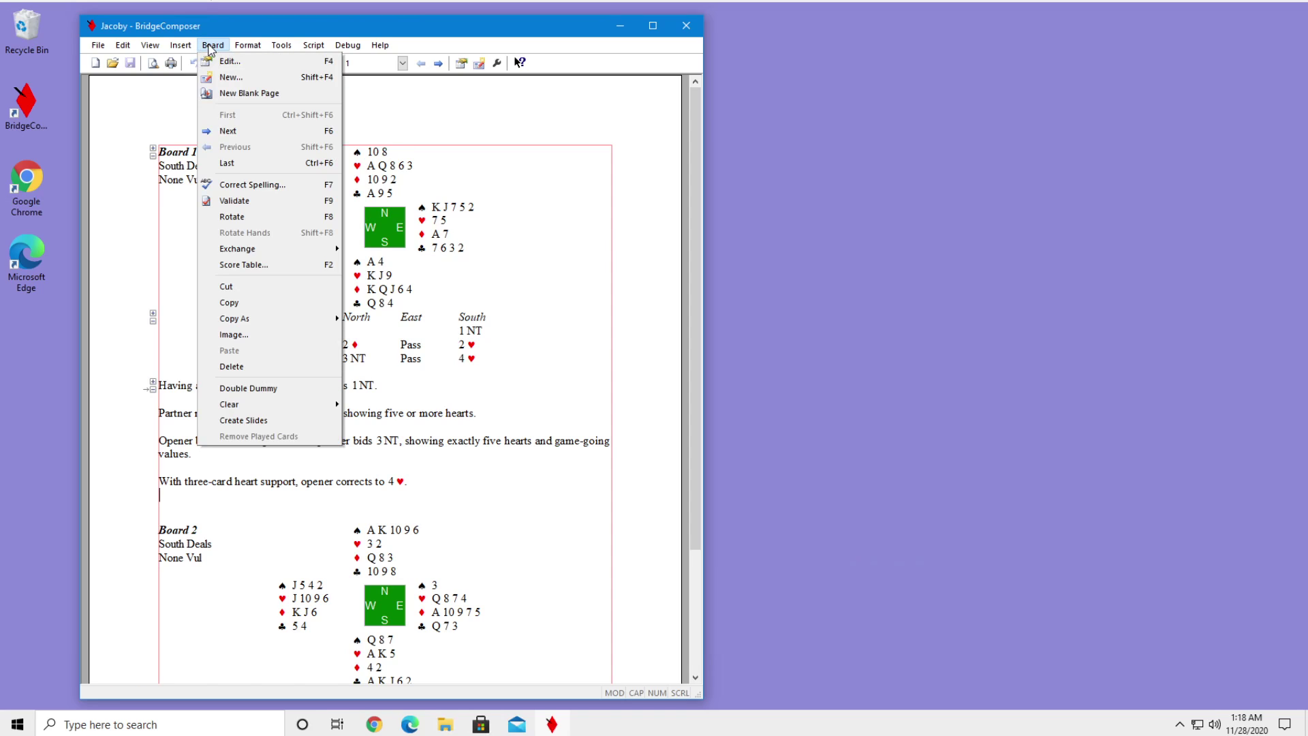
click(265, 390)
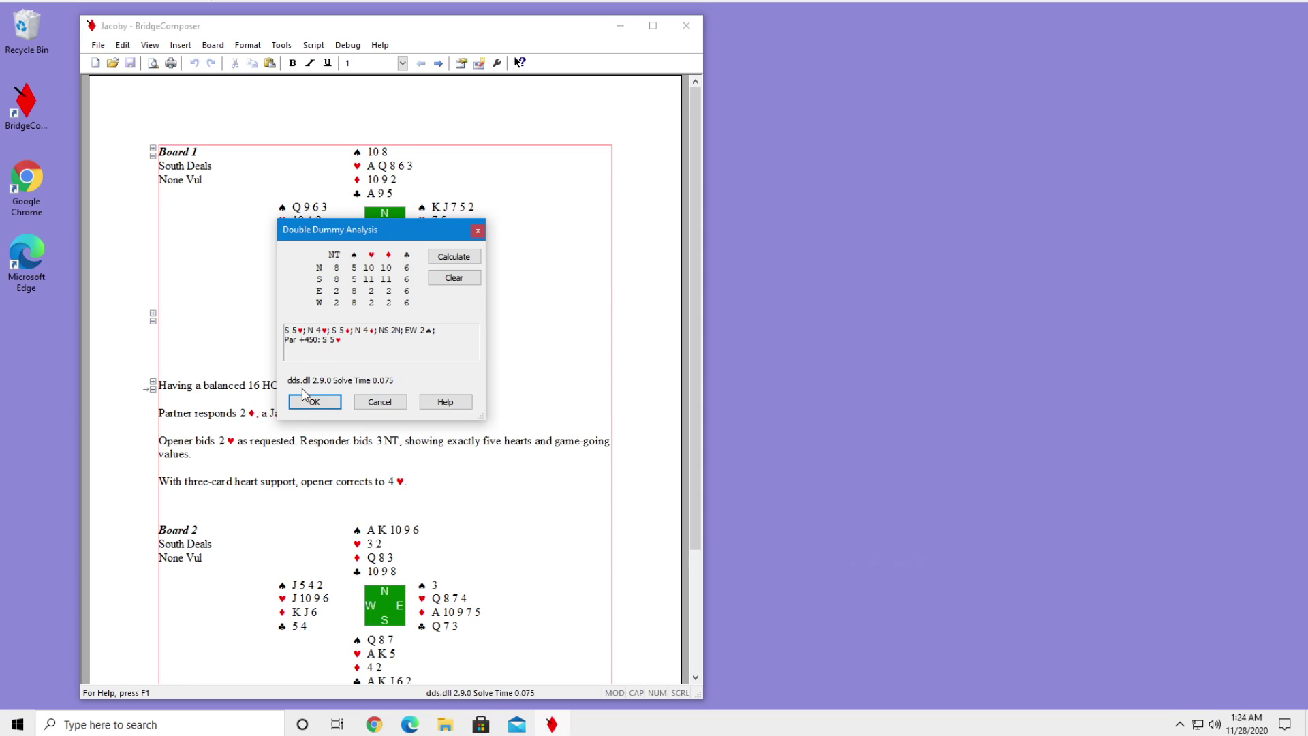
click(311, 403)
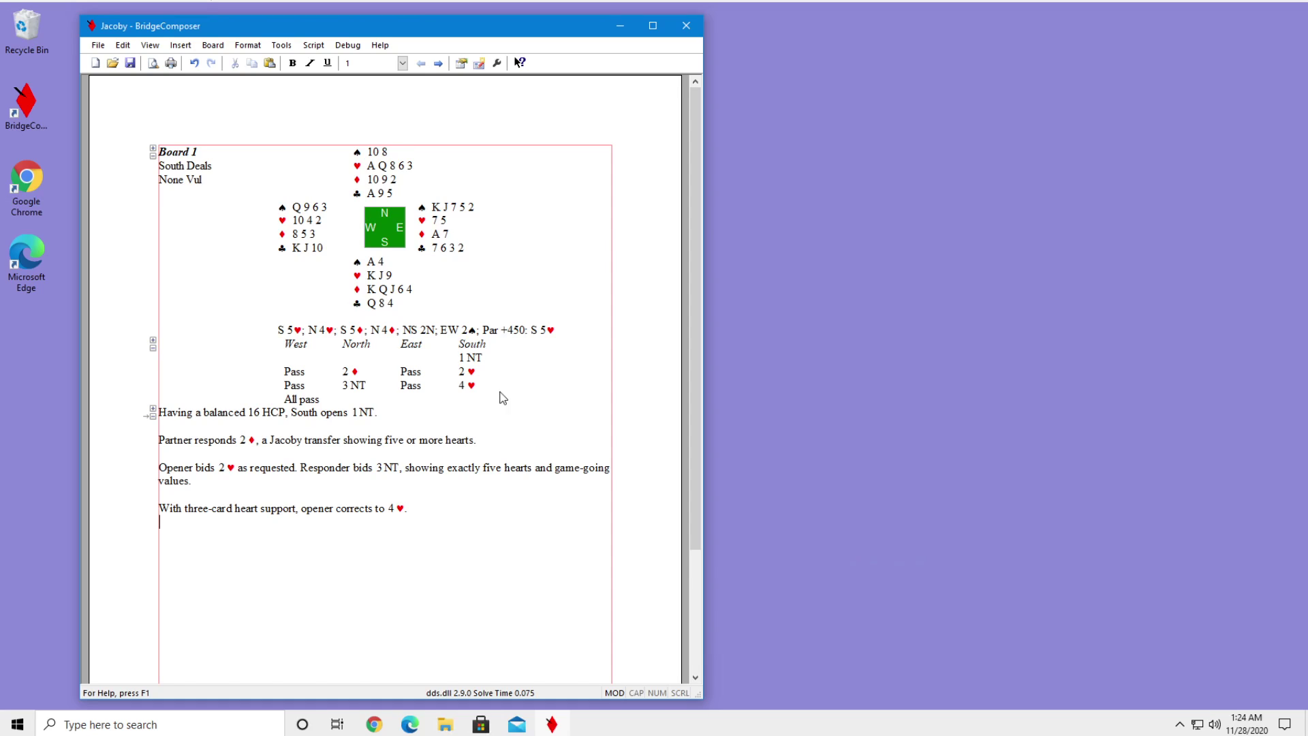
Set the DDA format in the board layout to Grid.
click(263, 46)
click(275, 185)
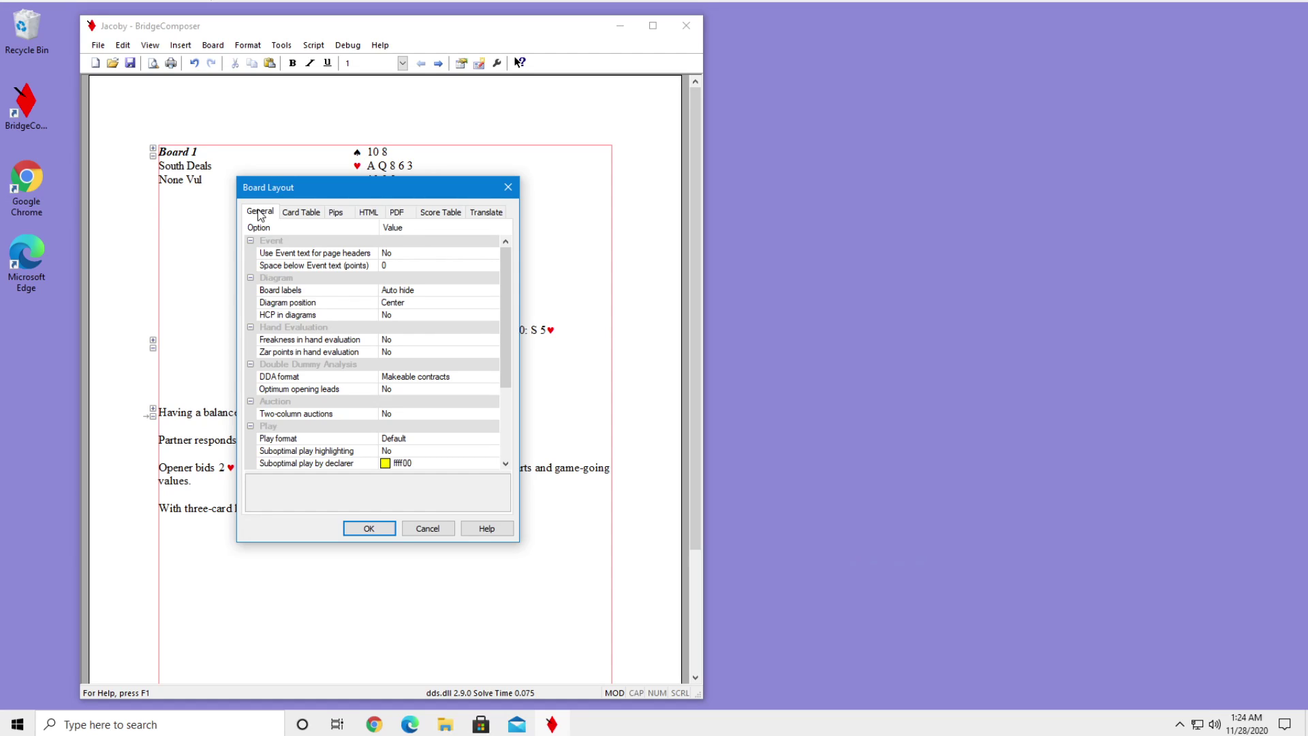
click(429, 381)
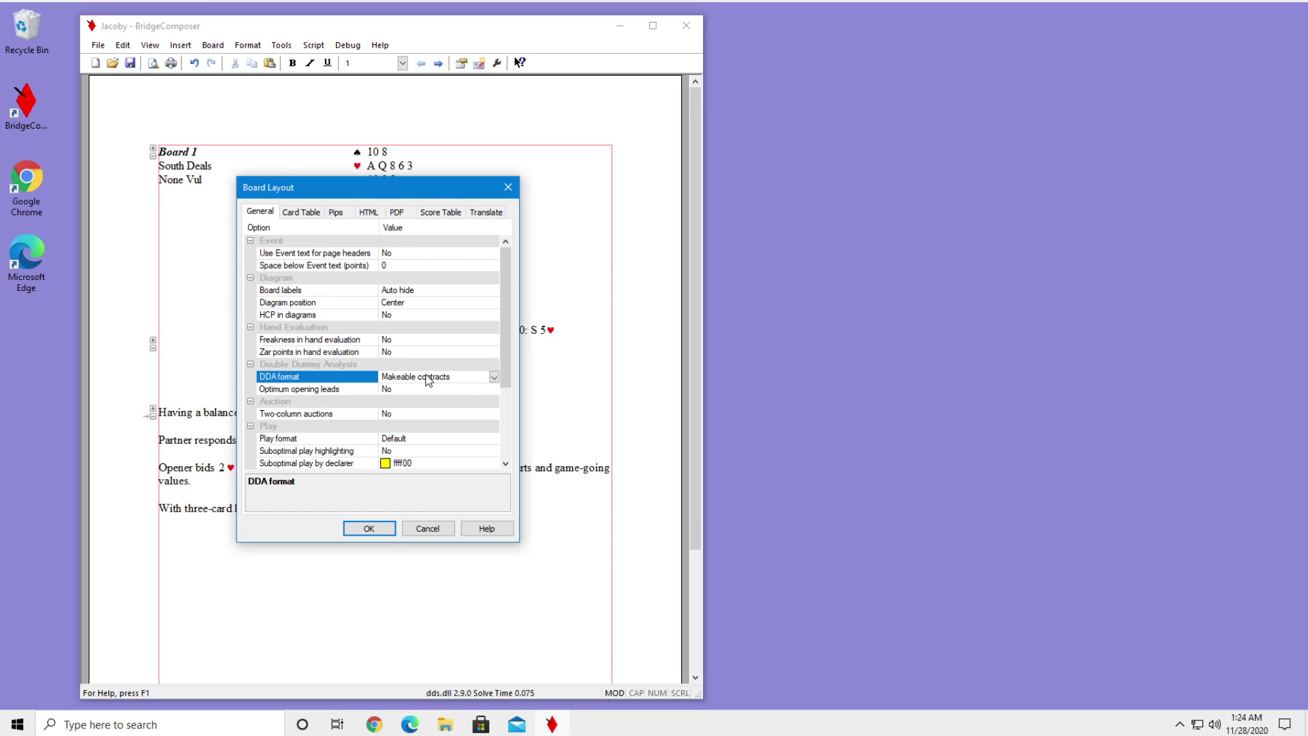
click(496, 377)
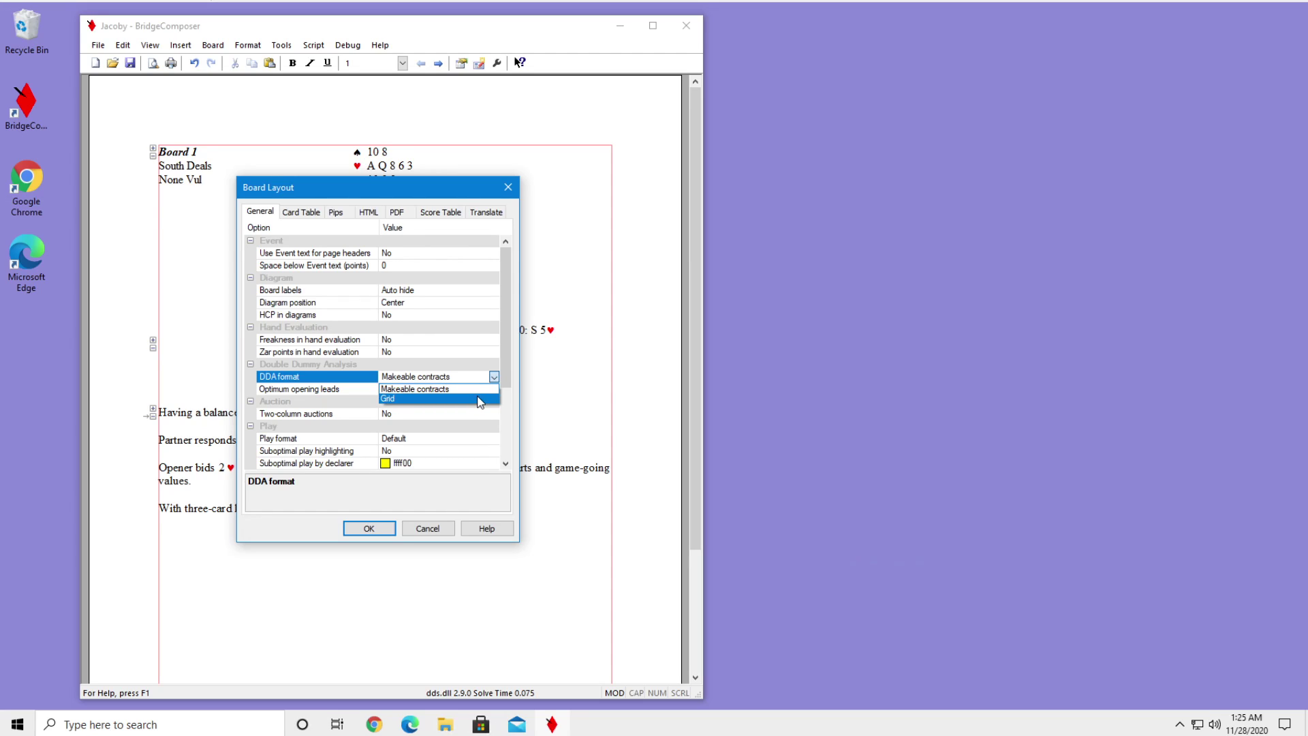
click(480, 400)
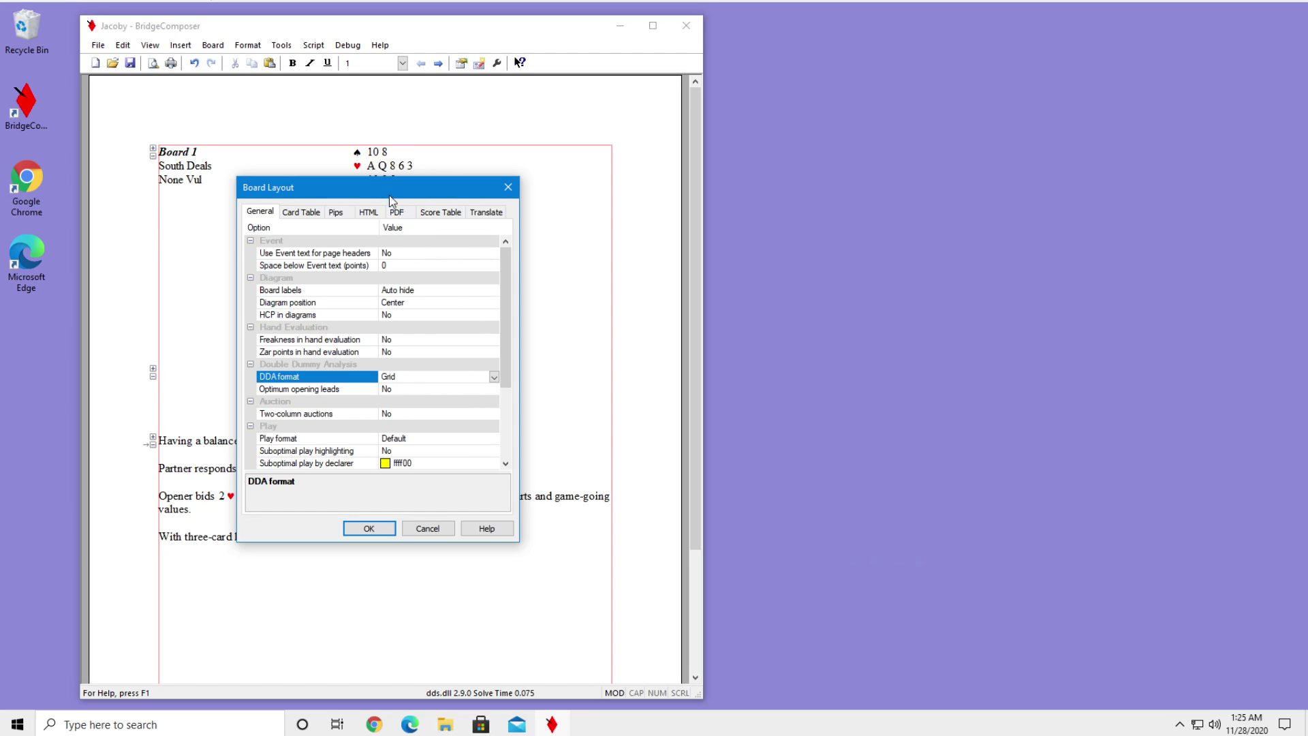
click(374, 528)
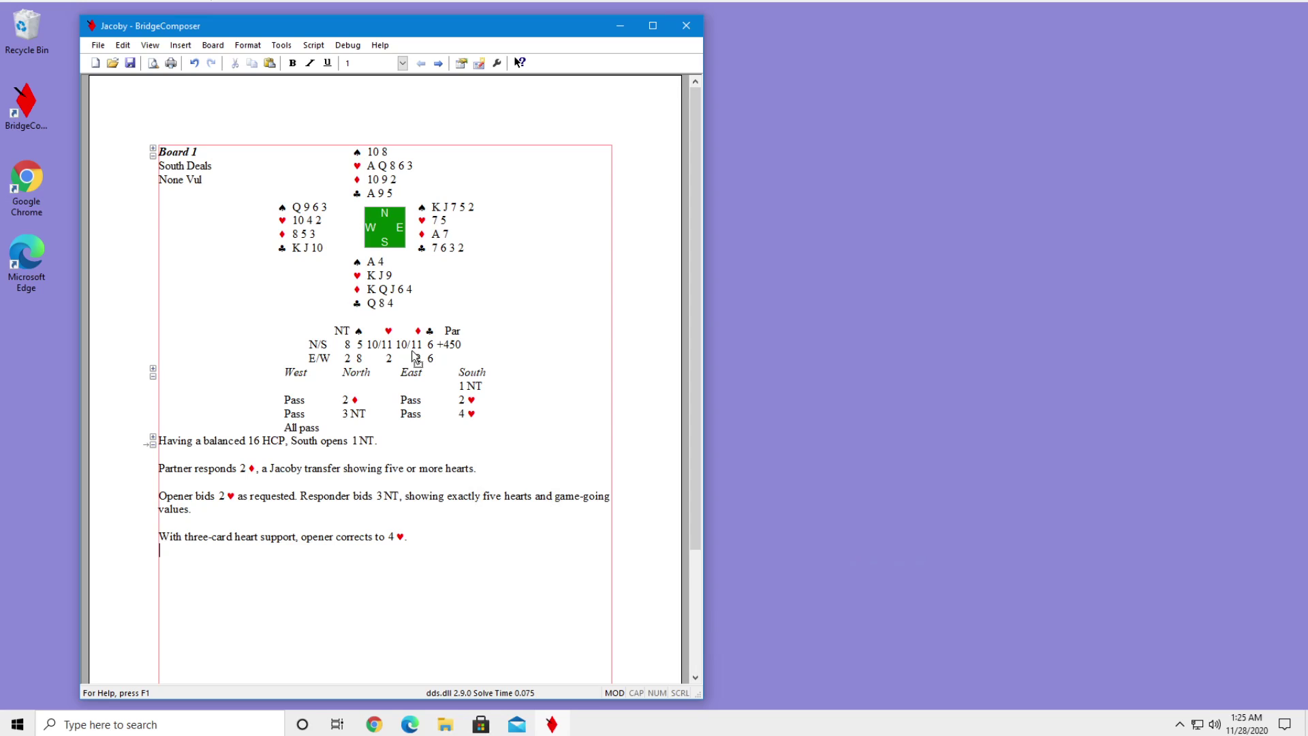
Review Board 1's double dummy analysis, moving its dialog aside to compare it with the grid in the document.
click(213, 46)
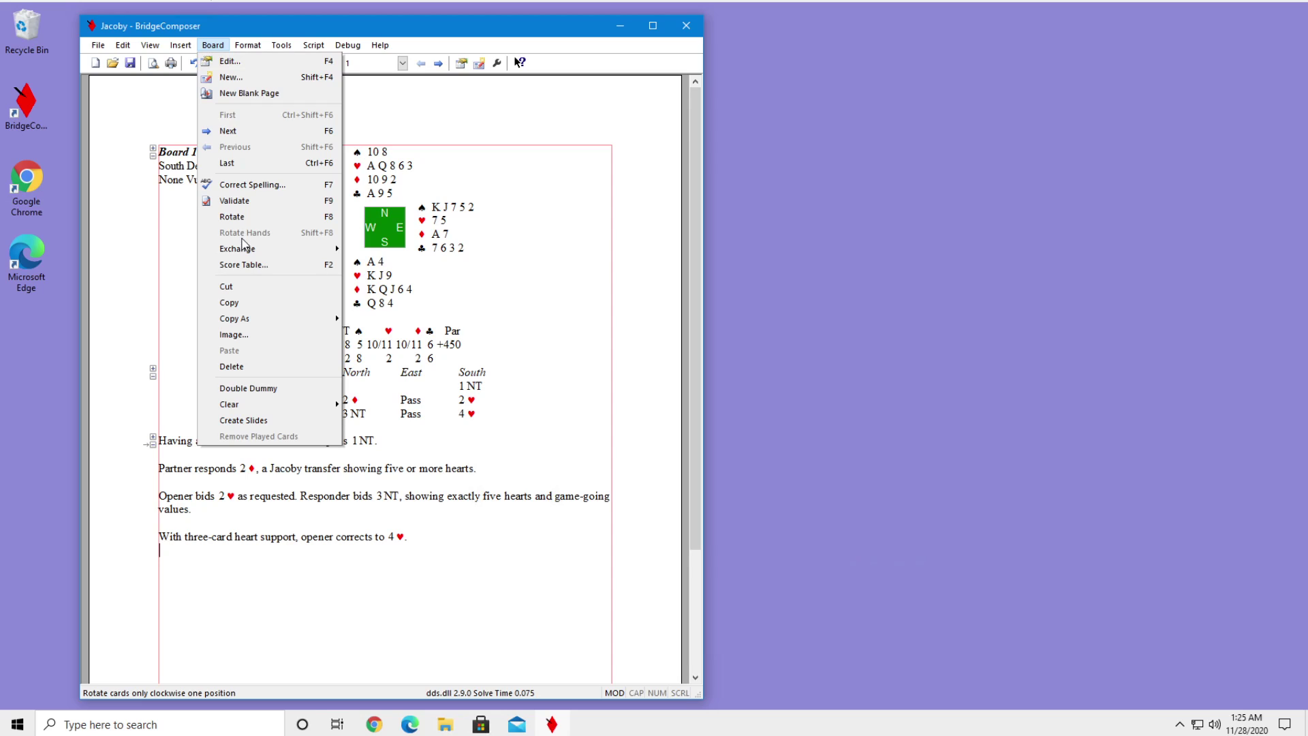
click(261, 388)
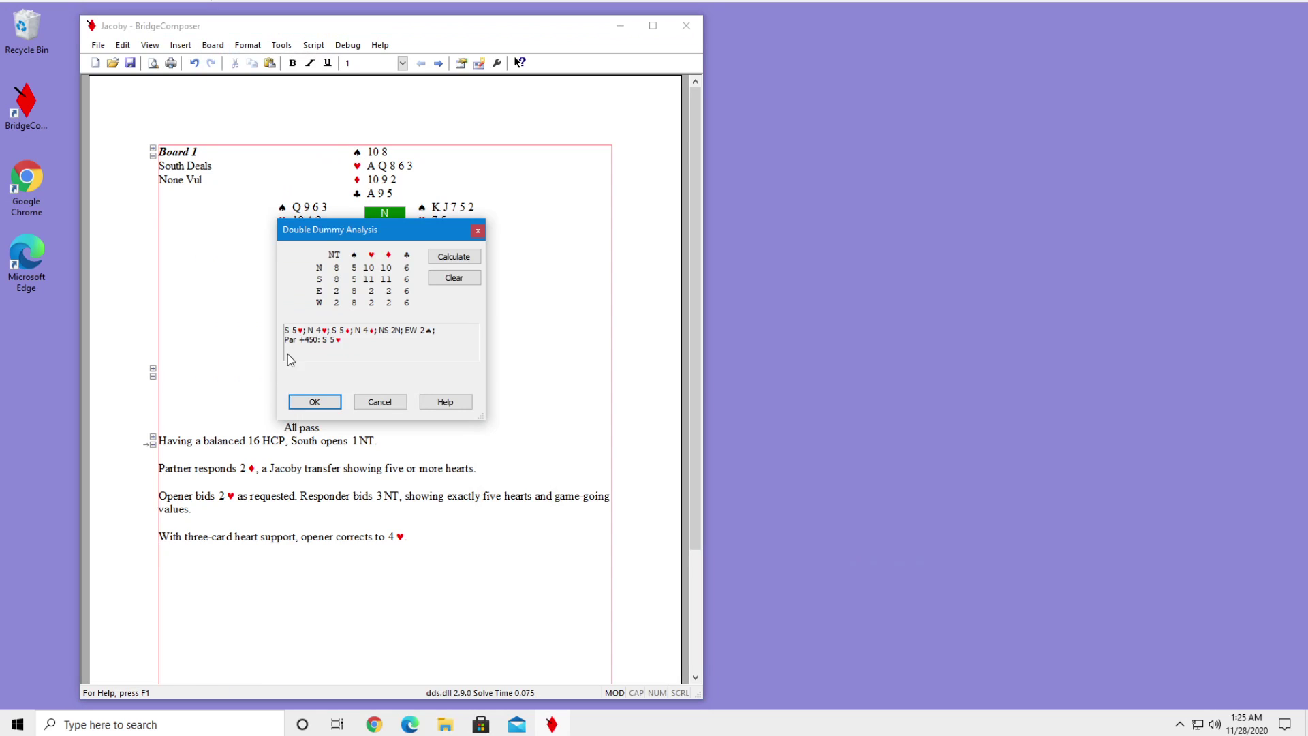
drag(335, 234, 564, 312)
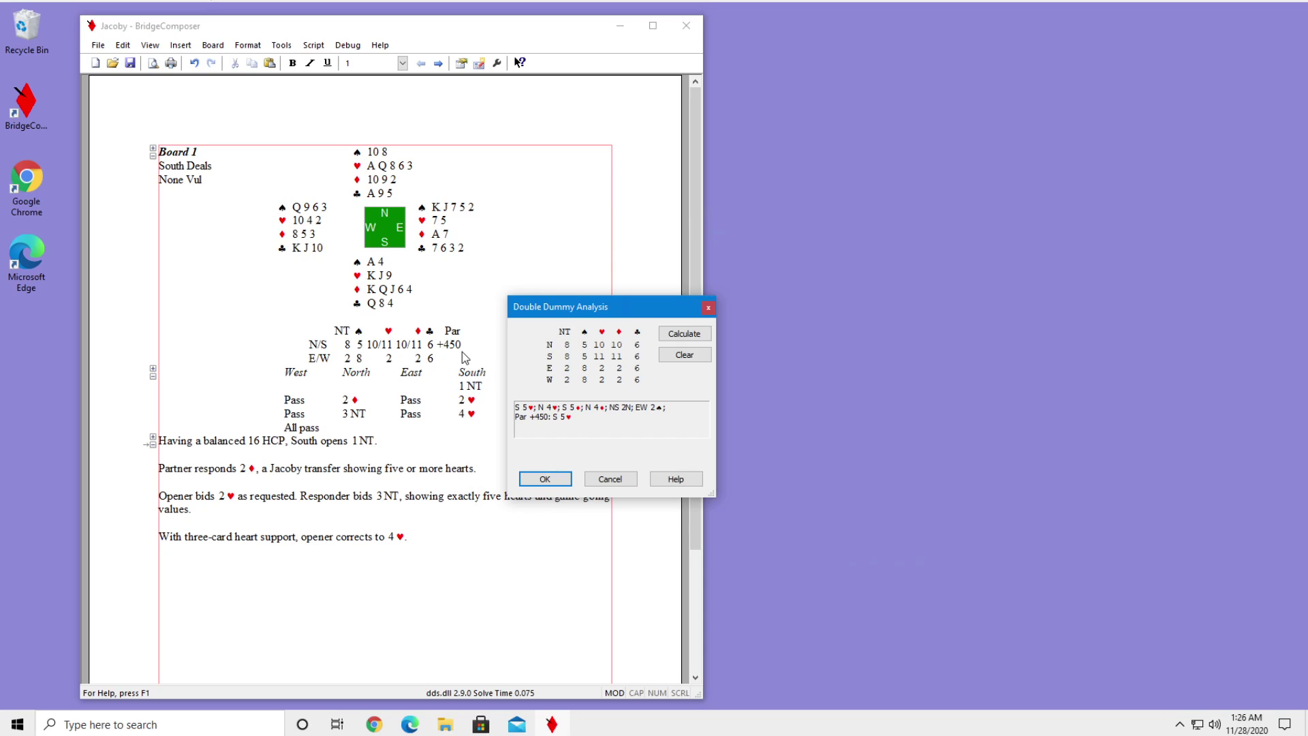
click(546, 480)
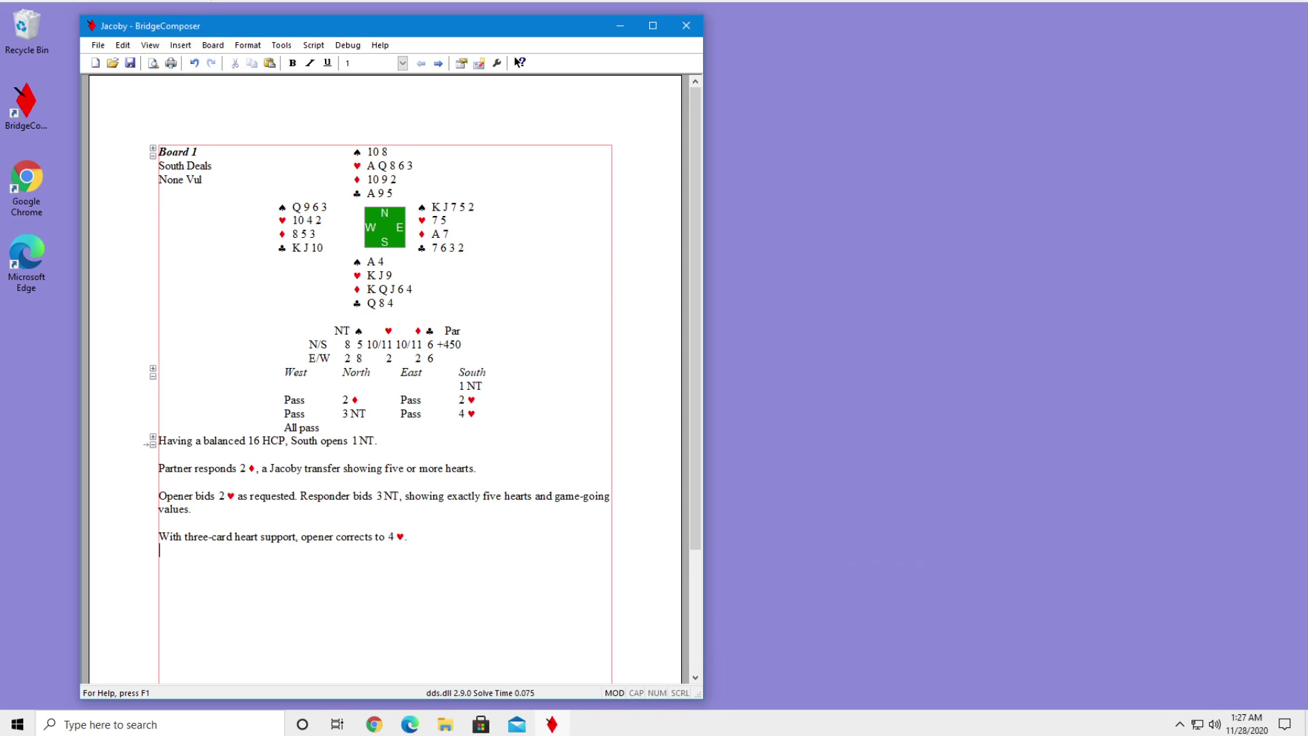
Save the current layout as the default.
click(247, 45)
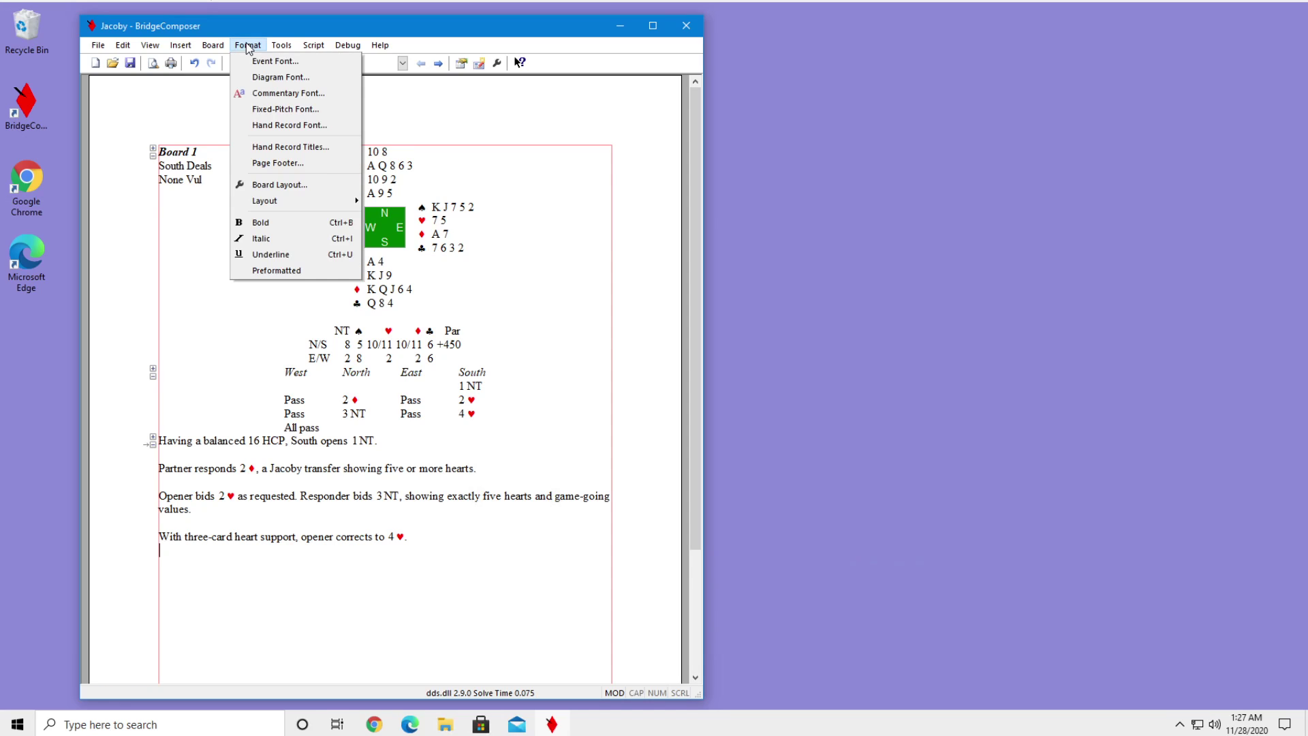
mouse_move(309, 206)
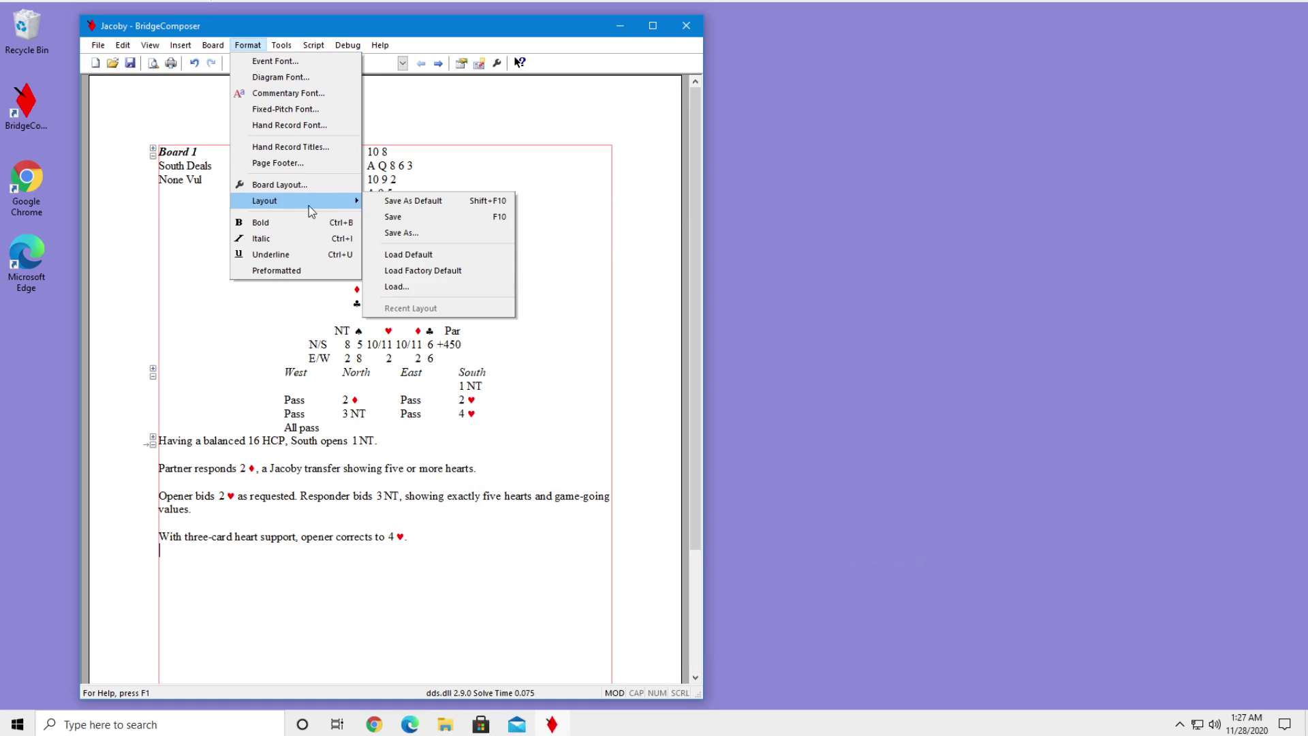
click(418, 202)
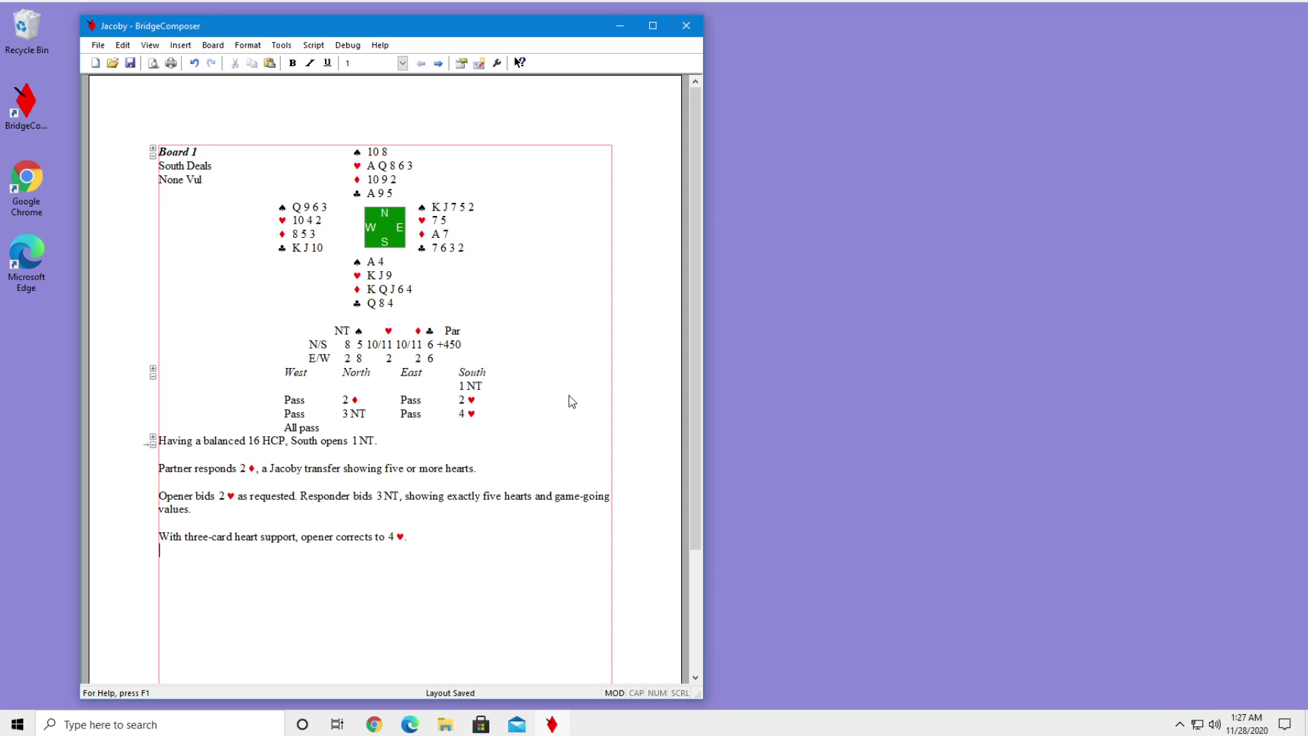
Set Optimum opening leads to Yes in the board layout.
click(247, 46)
click(287, 183)
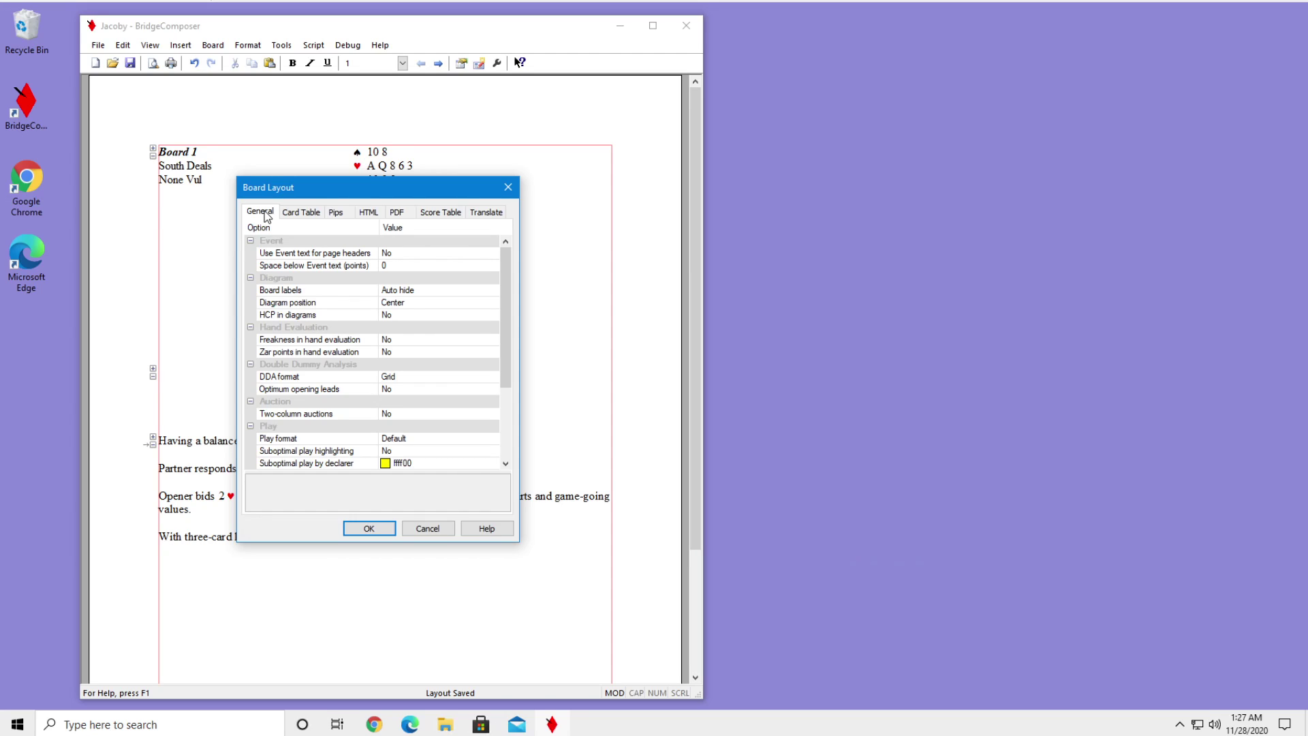
click(316, 390)
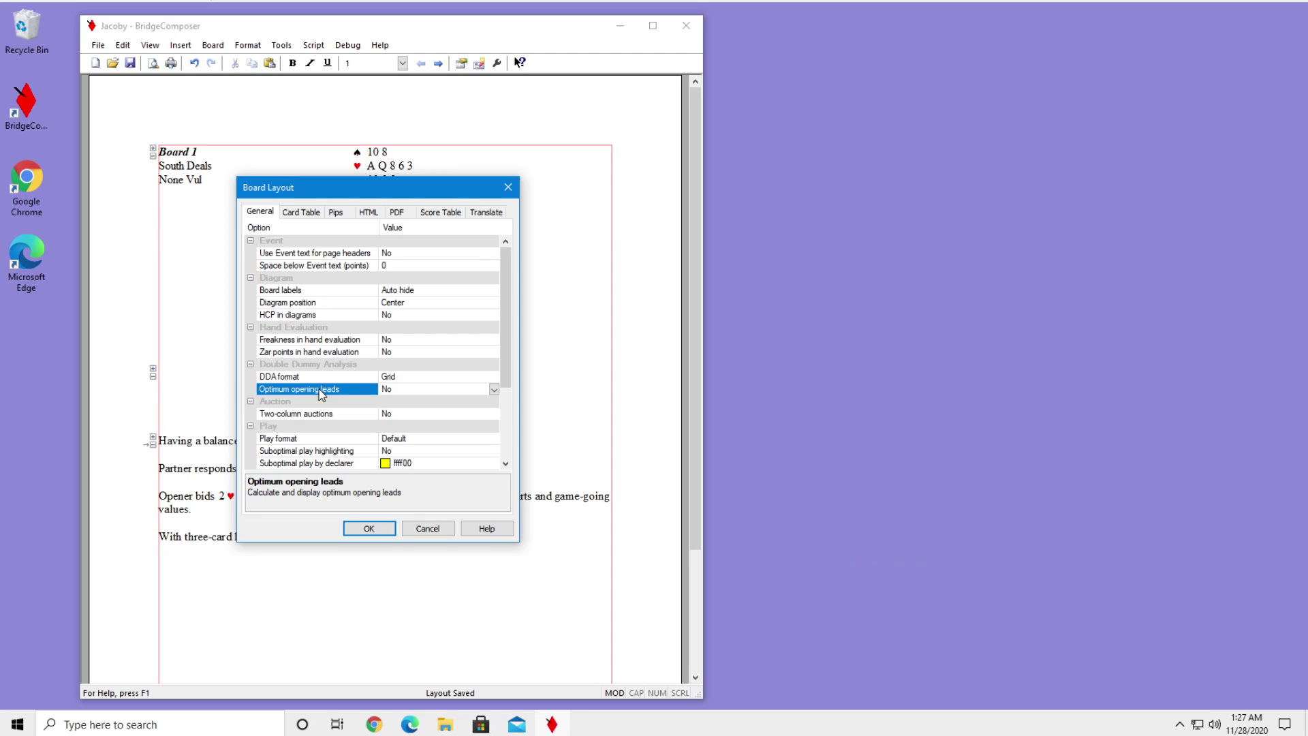
click(492, 391)
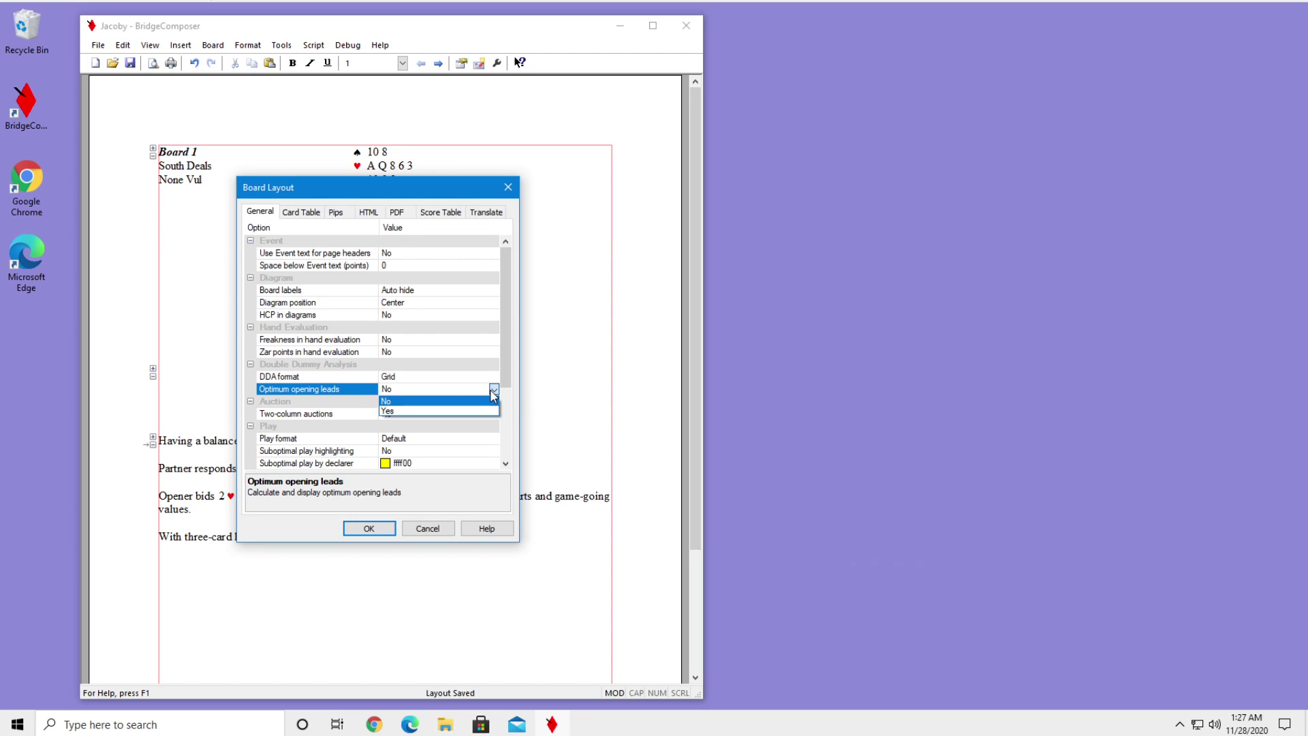
click(451, 412)
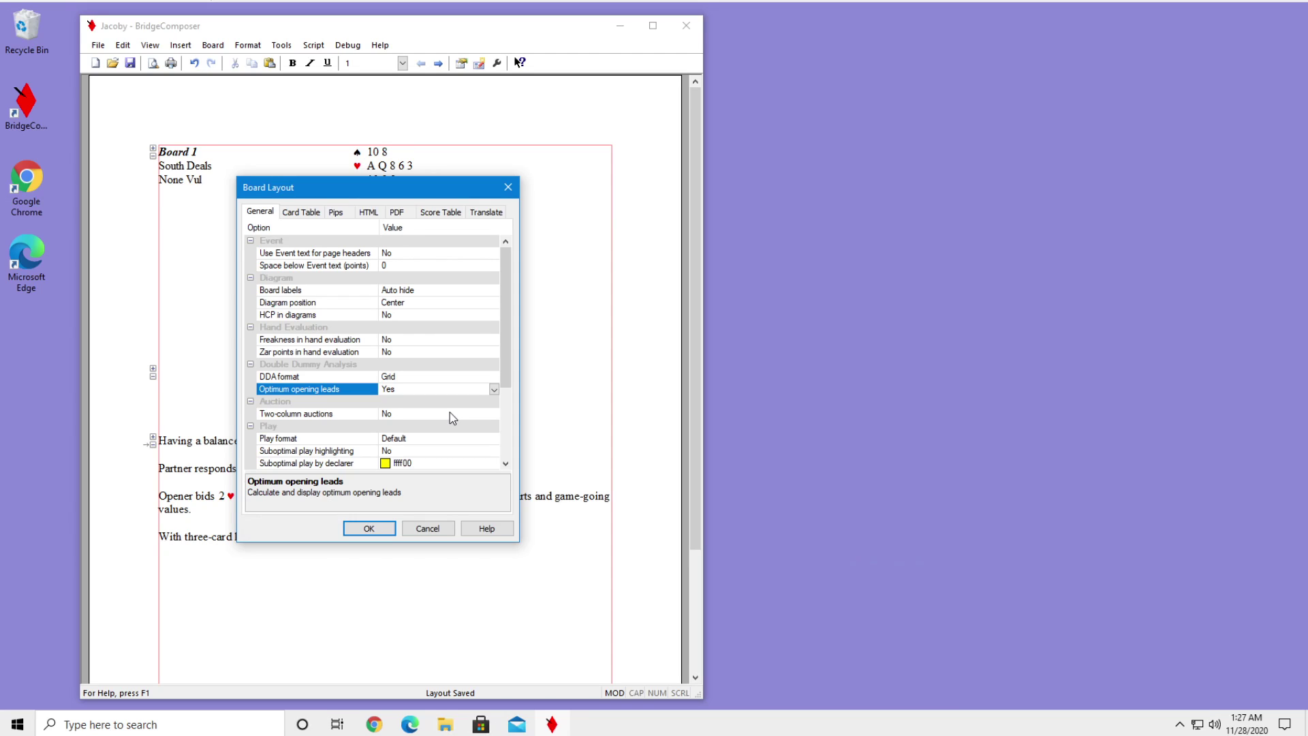
click(369, 529)
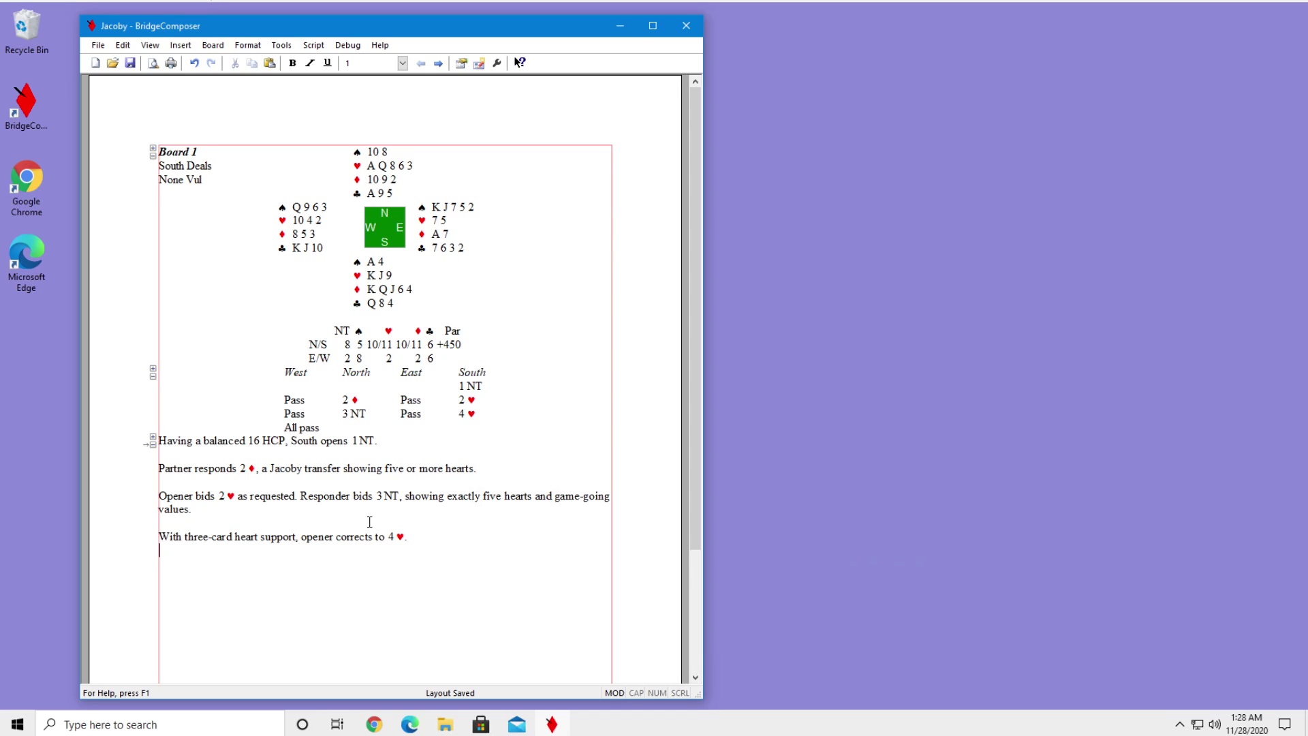
Recalculate Board 1's double dummy analysis with opening leads, enlarging the results dialog downward, and accept it.
click(213, 45)
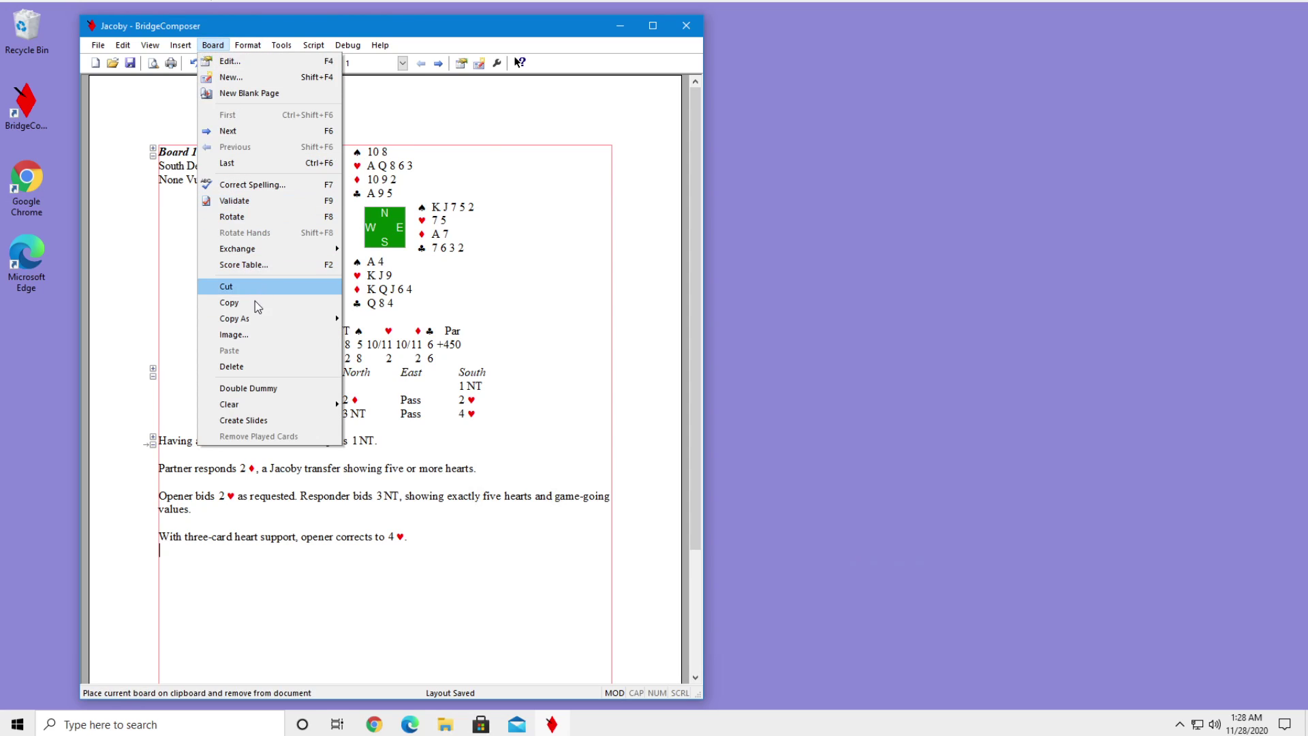
click(268, 386)
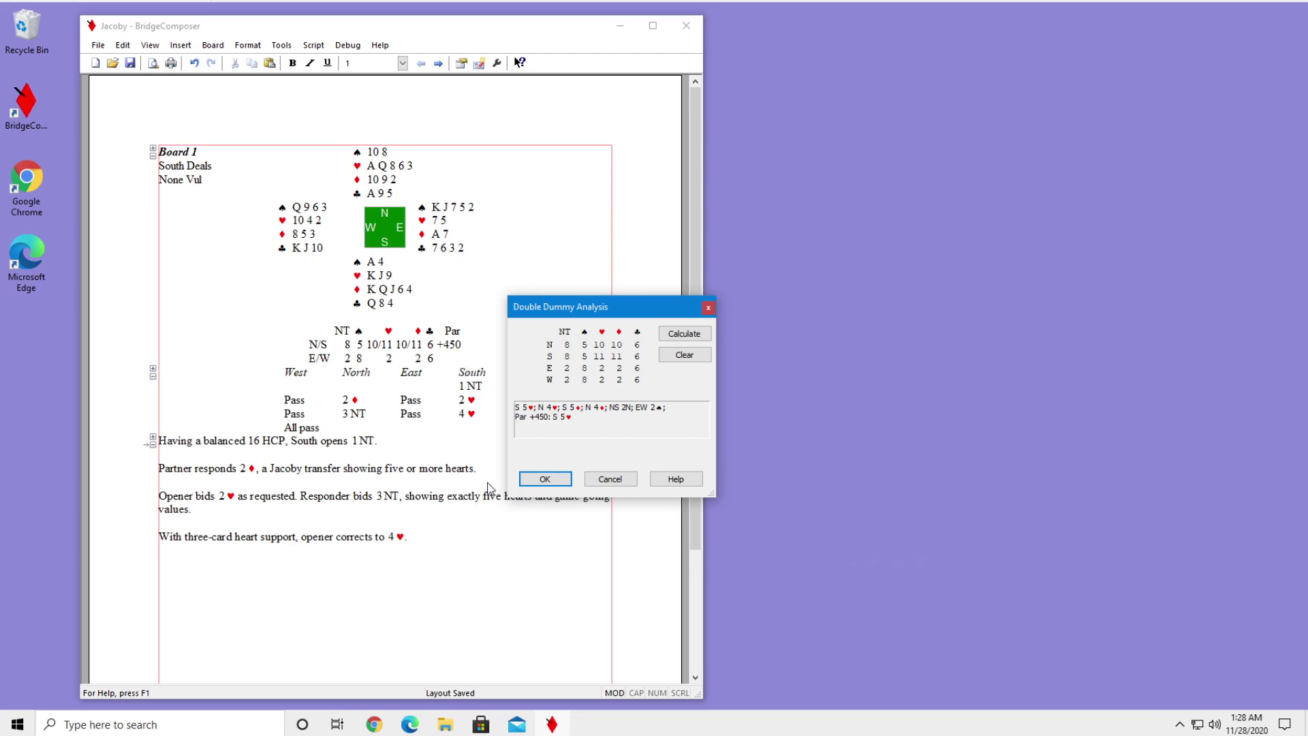
drag(532, 498, 545, 569)
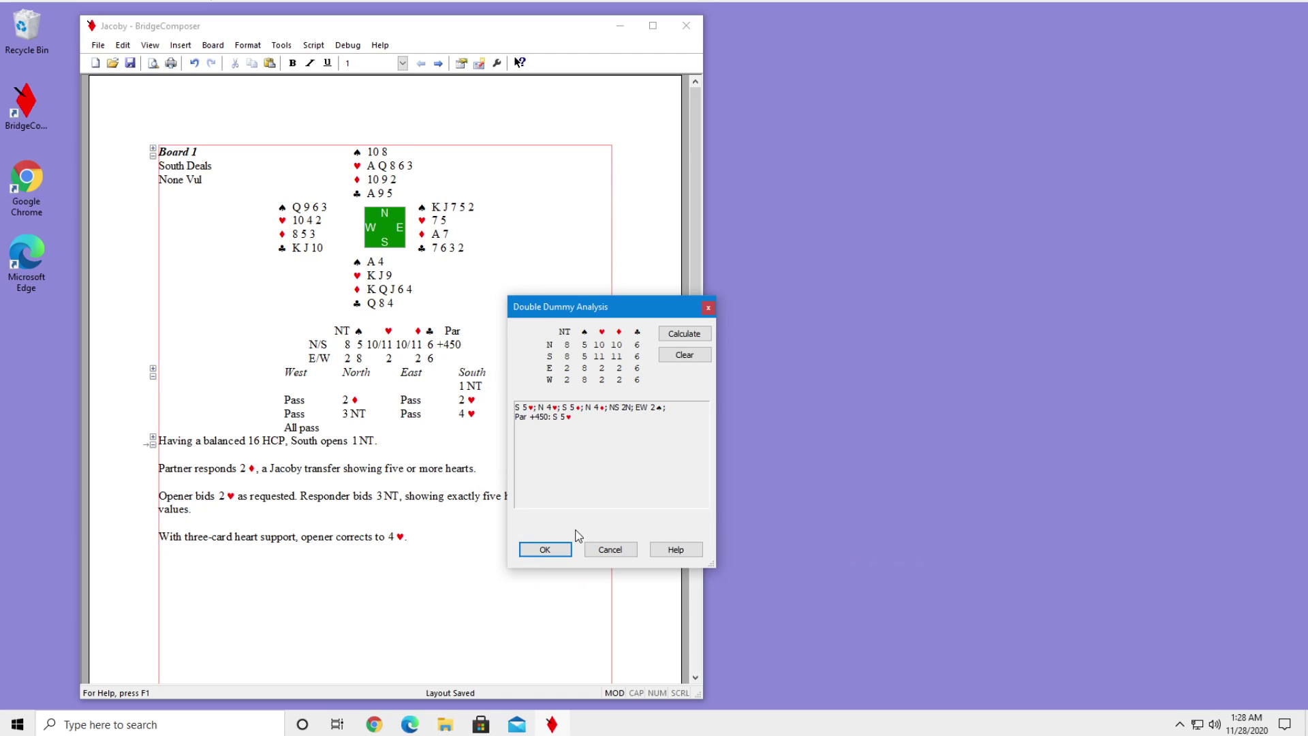
click(681, 338)
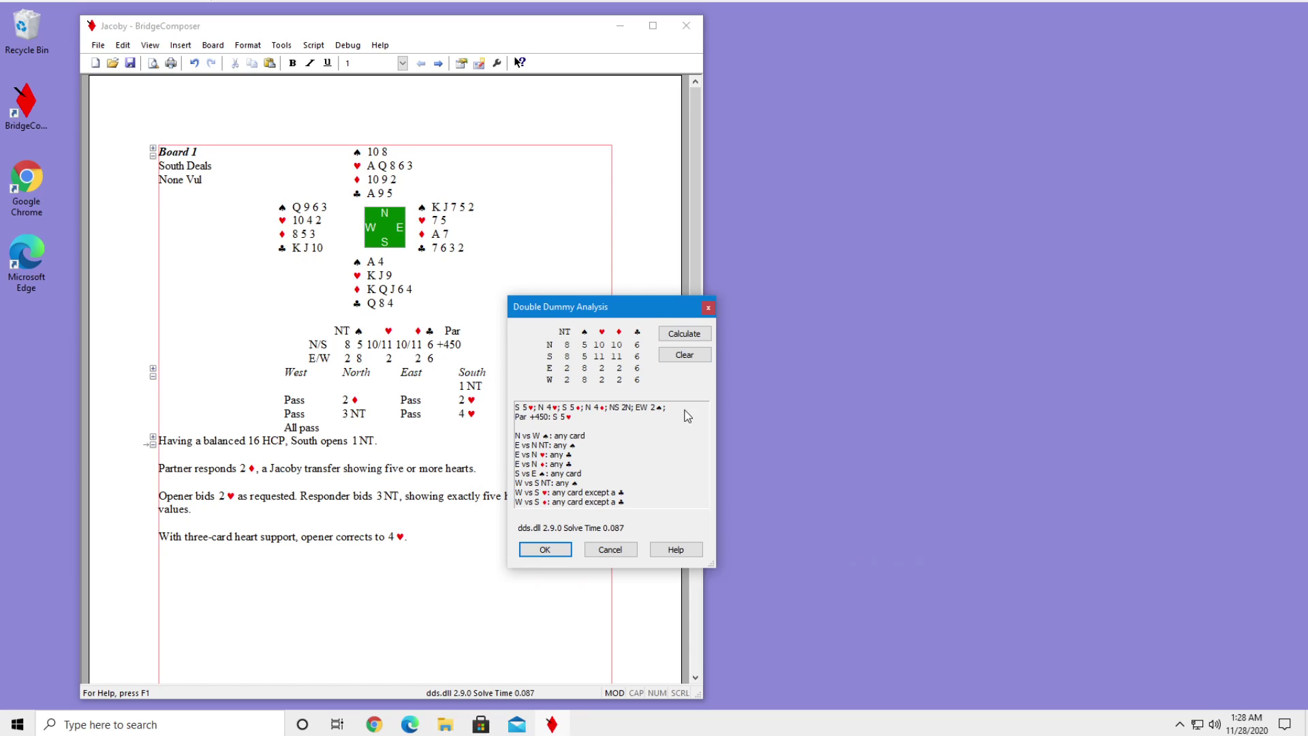
click(549, 551)
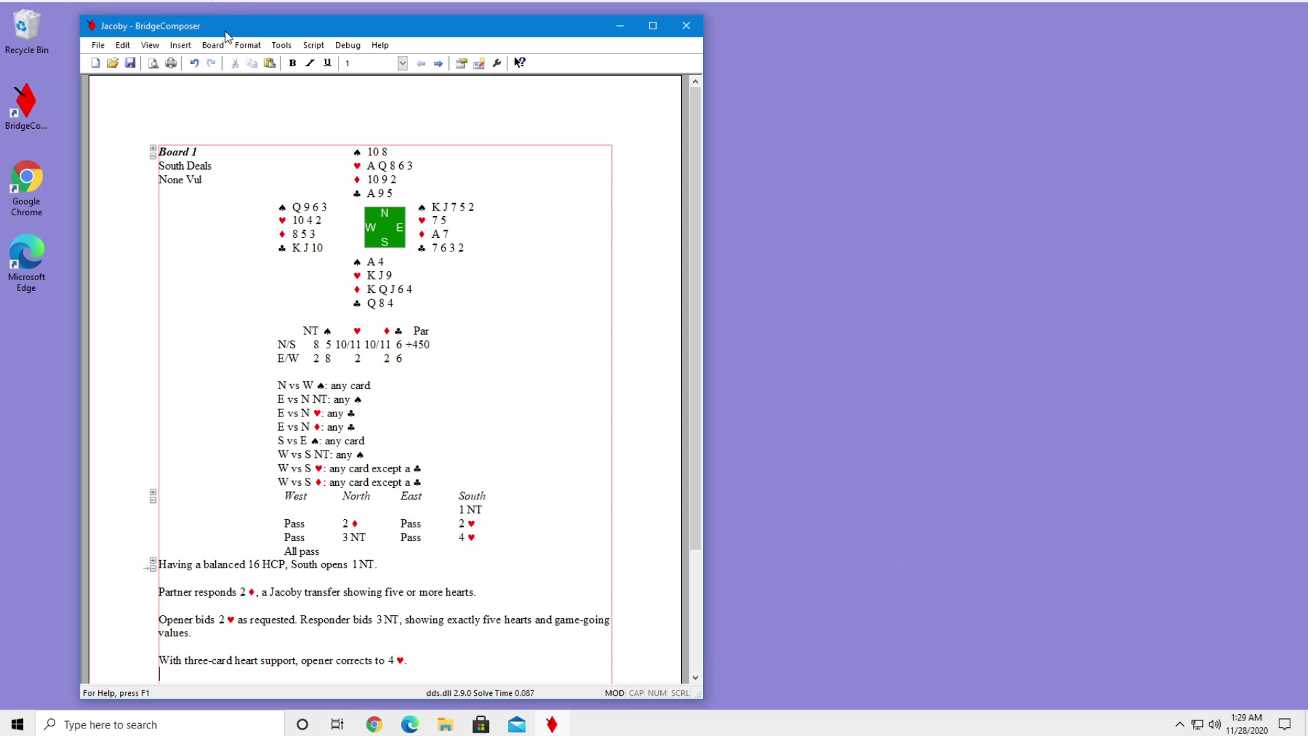
Clear the double dummy analysis from Board 1.
click(217, 46)
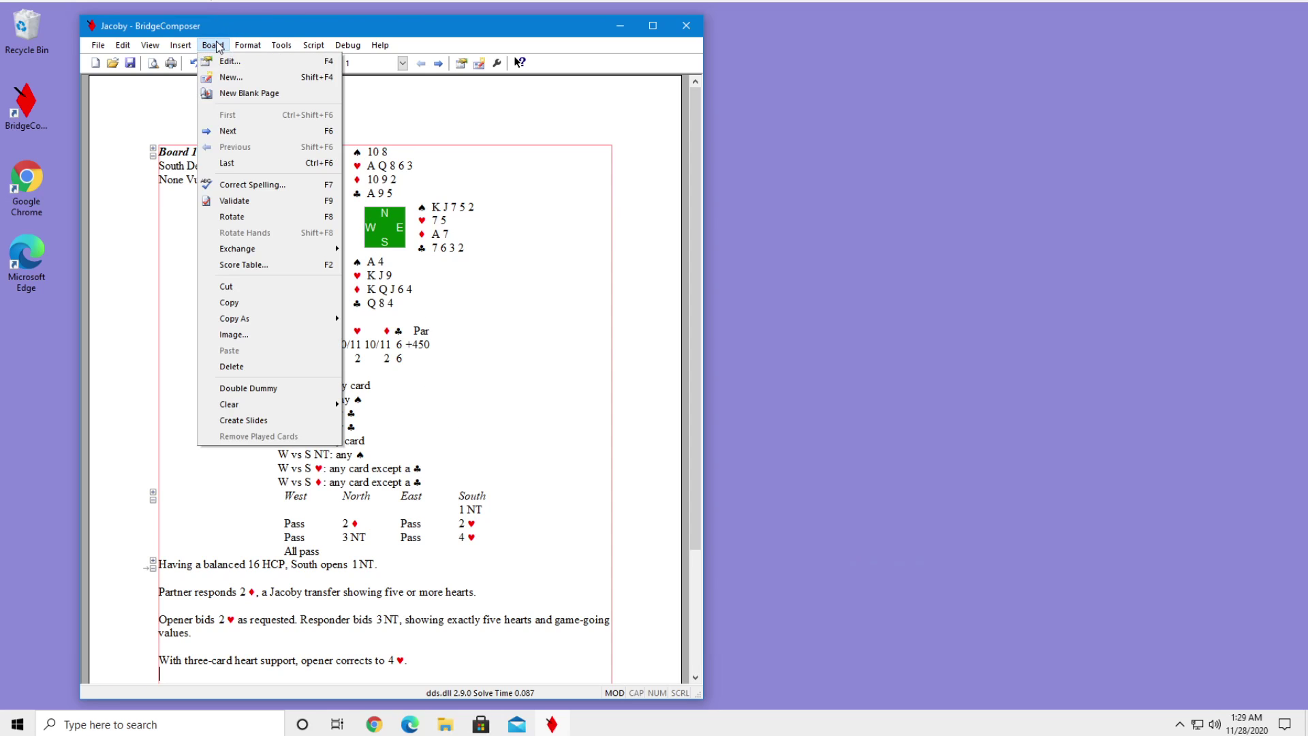
click(288, 386)
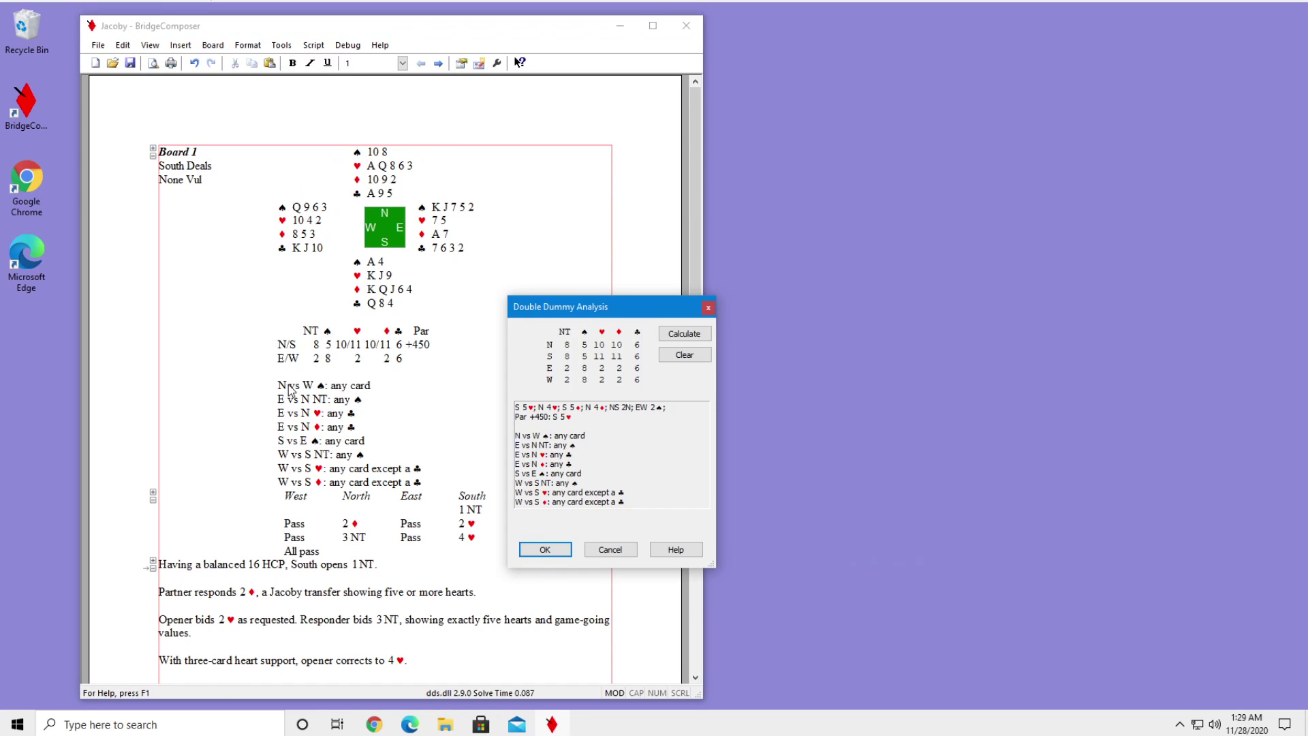
click(671, 358)
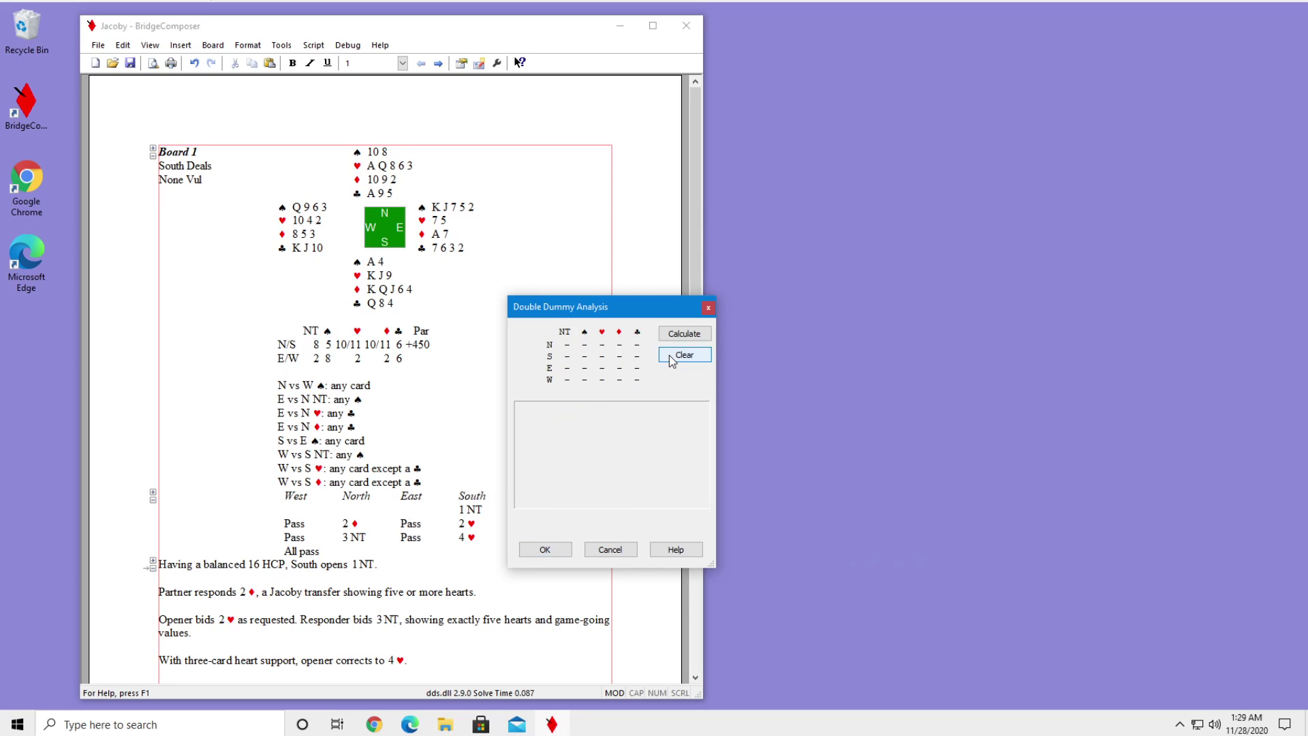
click(545, 549)
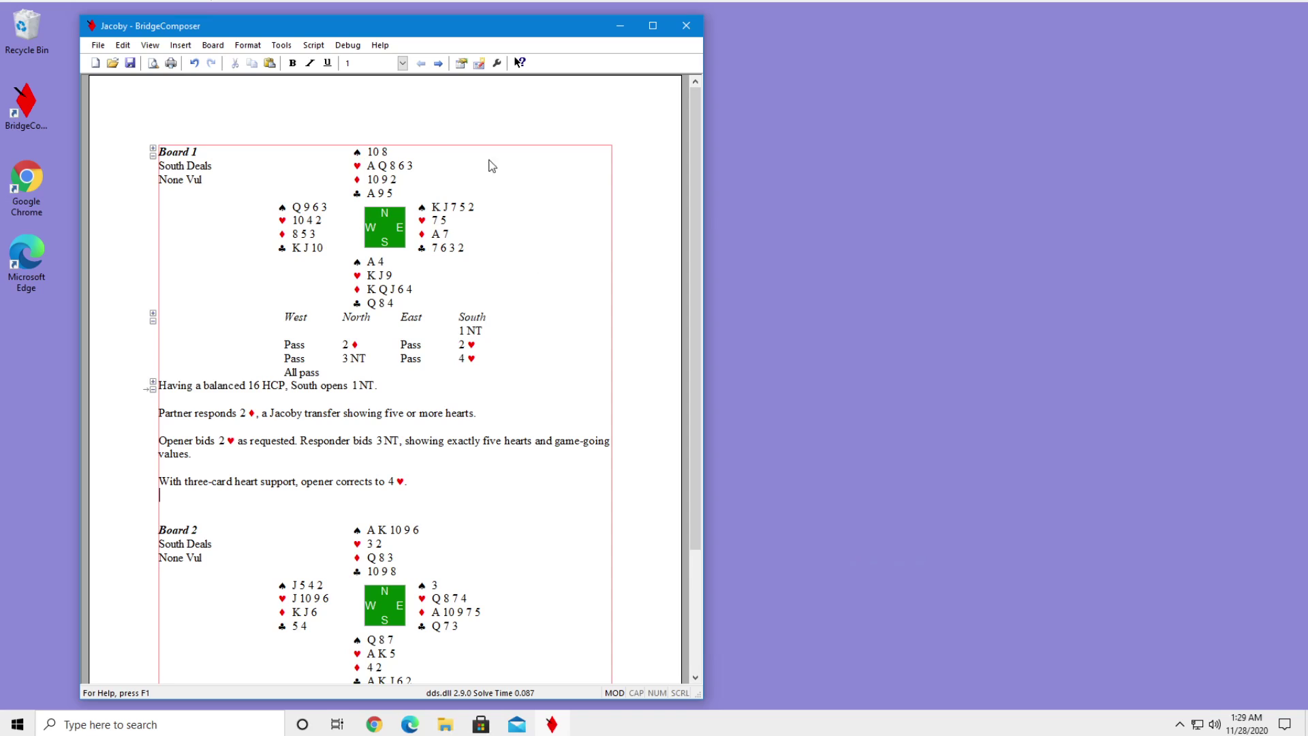
Run the double dummy analysis on all boards in the document.
click(282, 48)
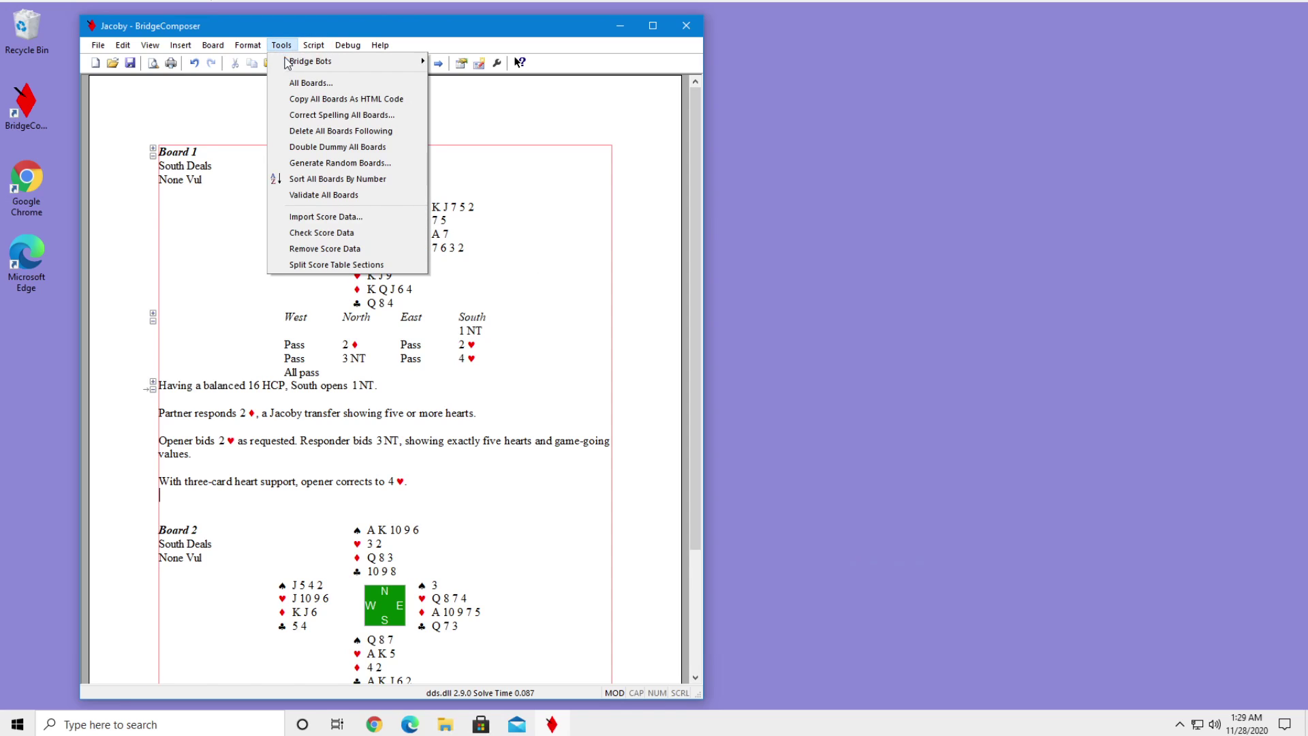
click(336, 148)
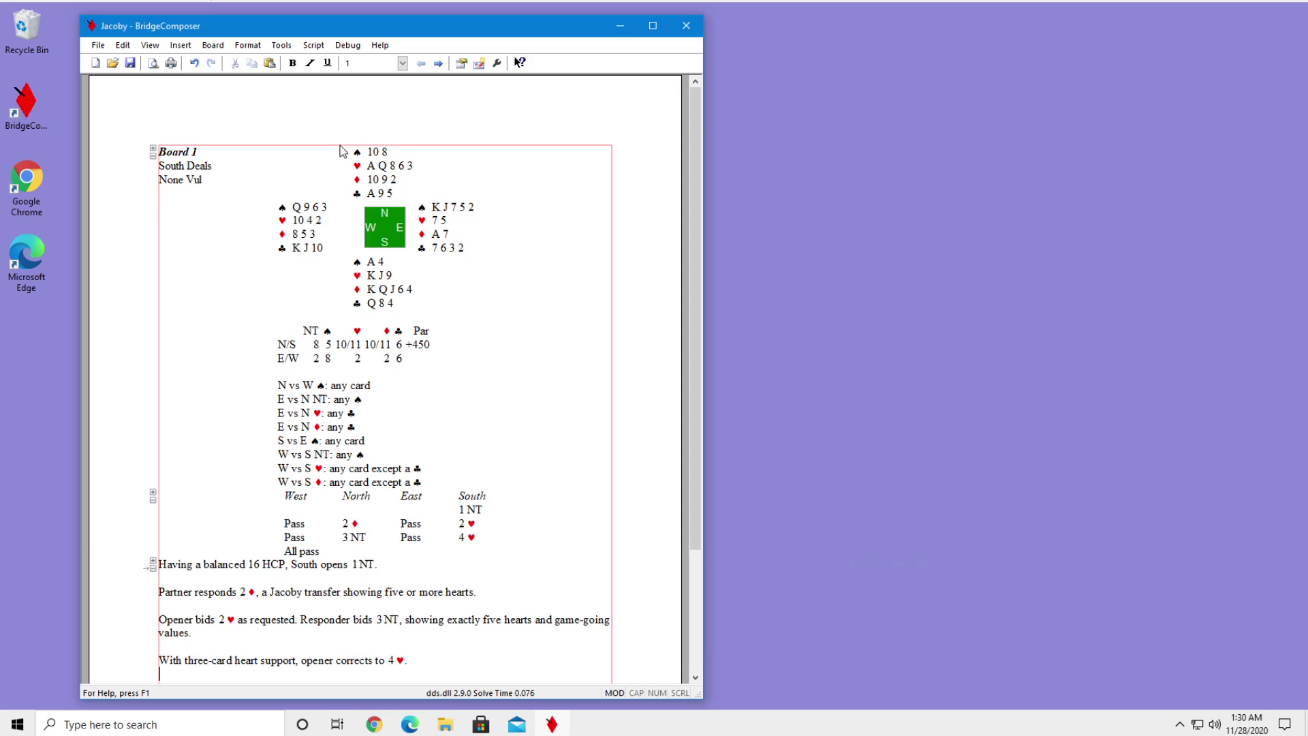
Open the BridgeComposer help topics.
click(382, 45)
click(393, 62)
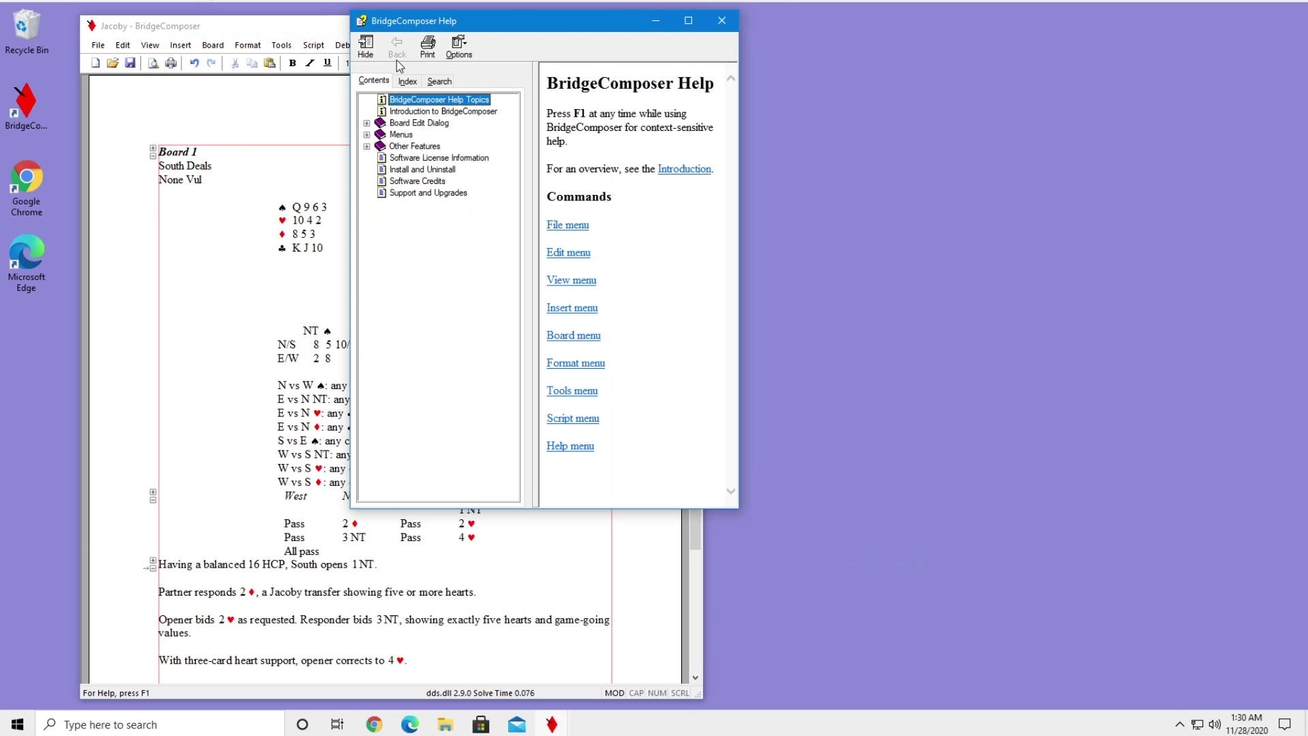